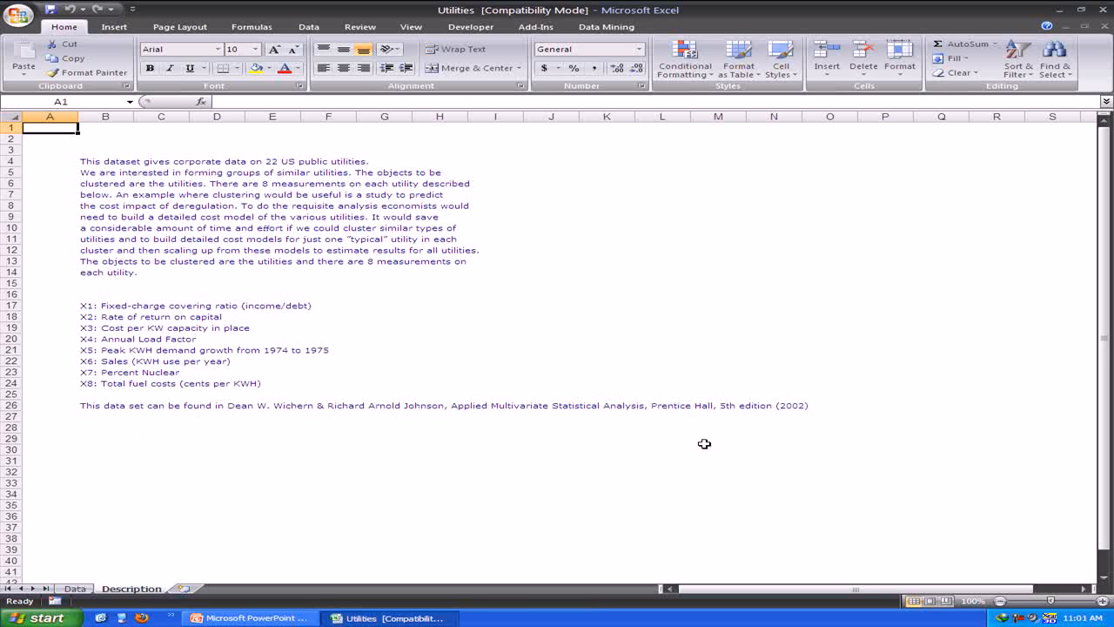
- Show the Data worksheet and look over its column headers up to x8
left_click(75, 588)
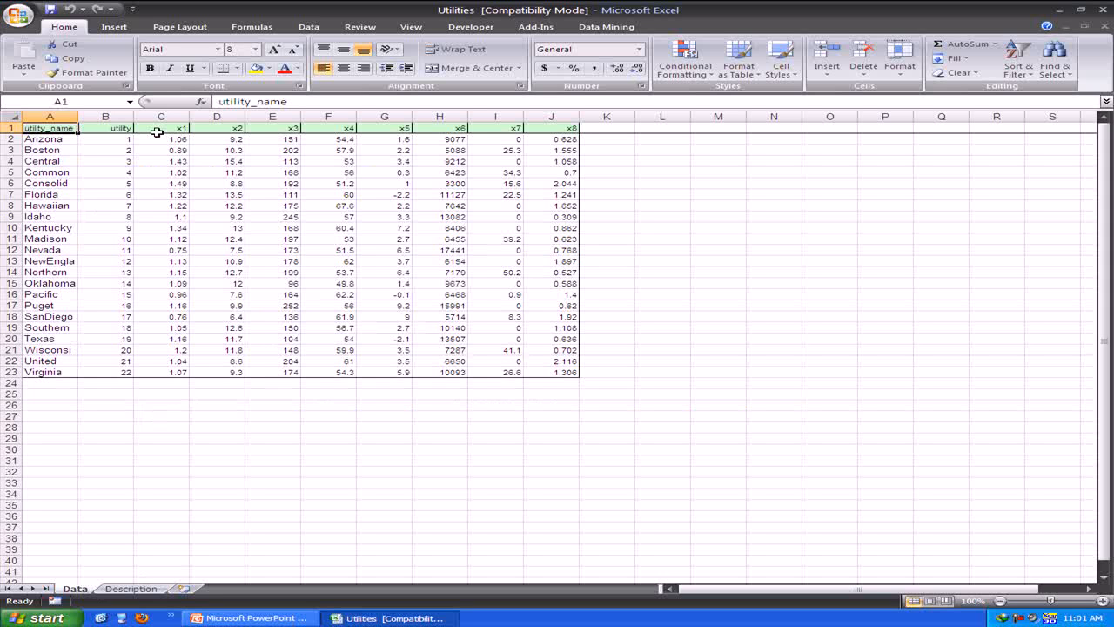
left_click(564, 128)
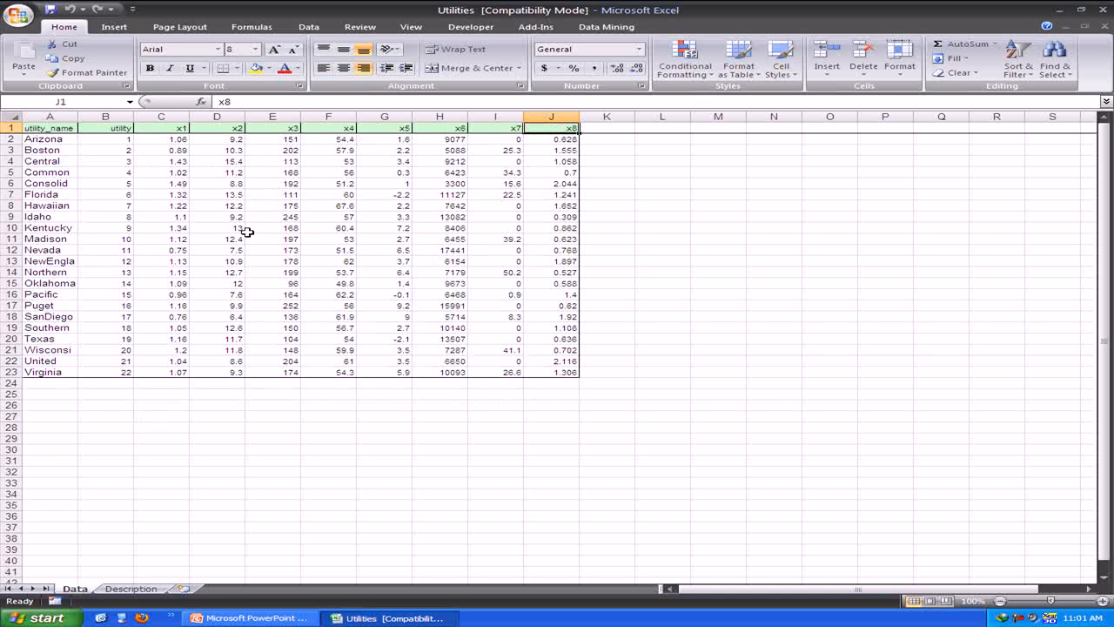
left_click(20, 17)
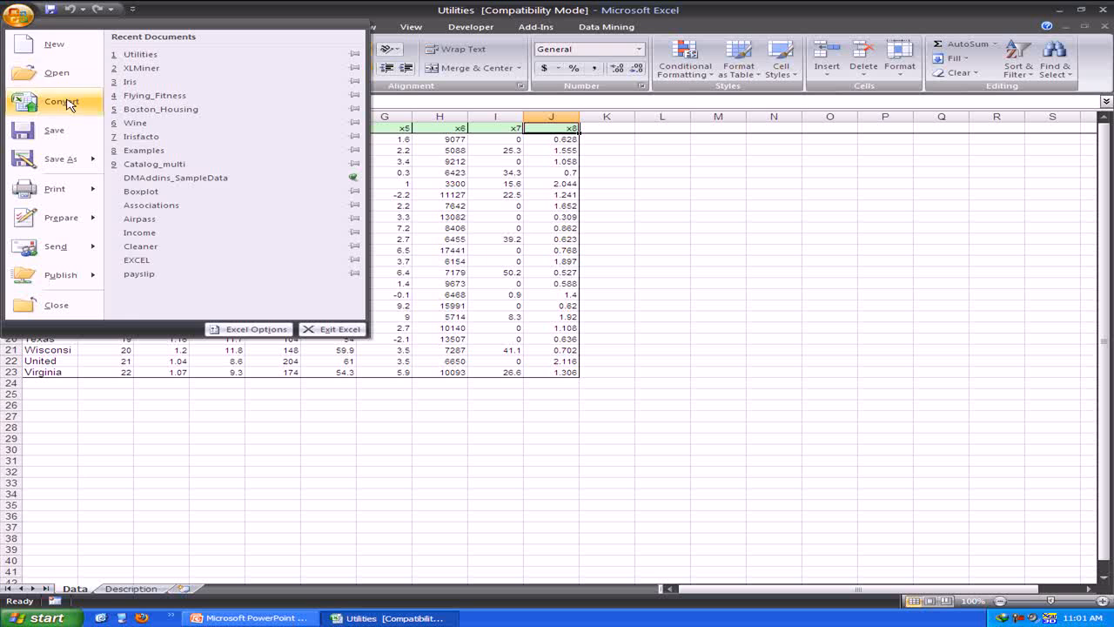
left_click(516, 210)
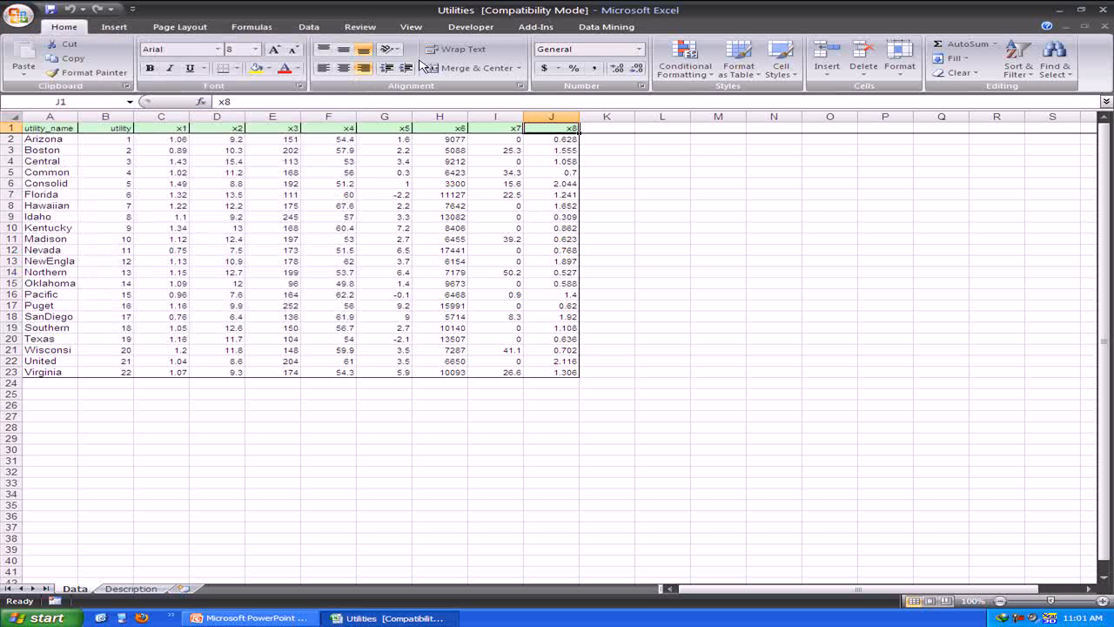
- Start an XLMiner Principal Components analysis on the Data worksheet with x1 through x8 as input variables
left_click(535, 26)
left_click(48, 44)
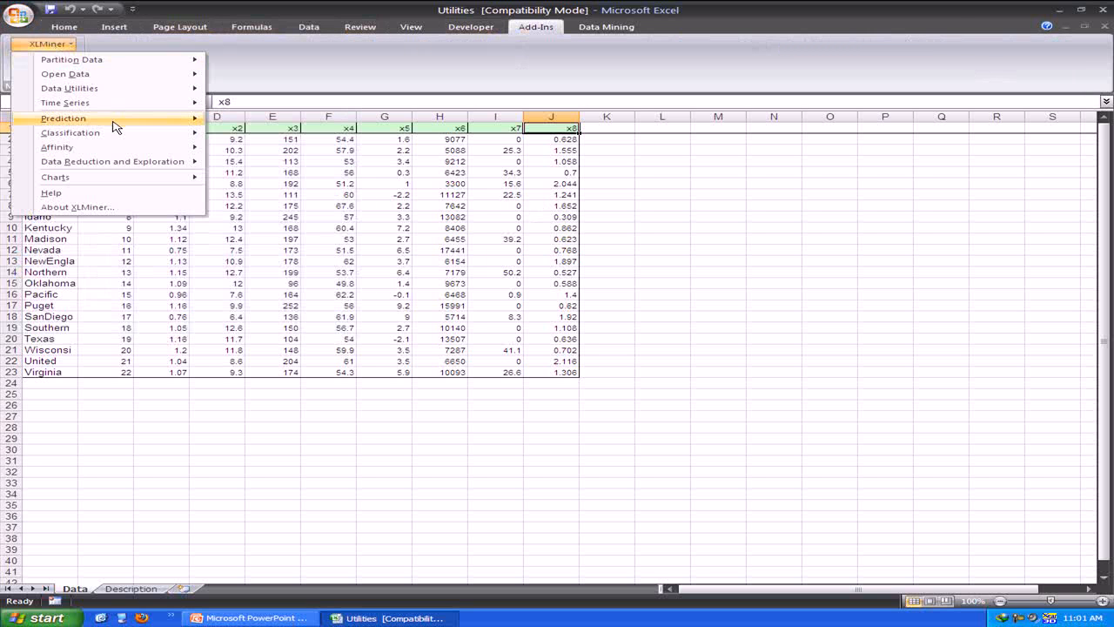
mouse_move(115, 166)
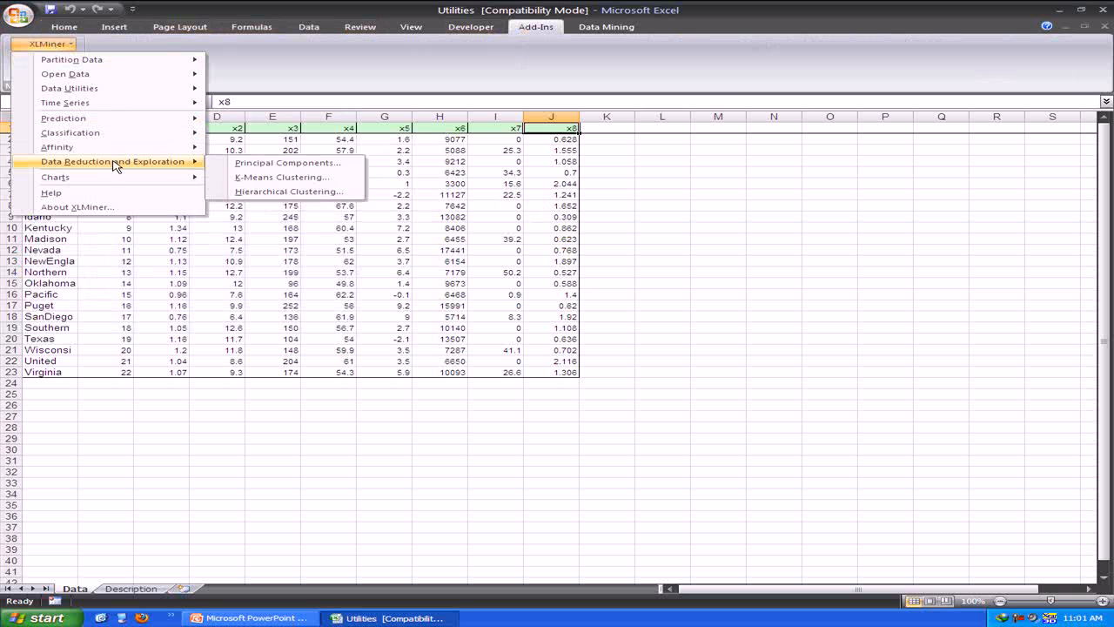
left_click(251, 166)
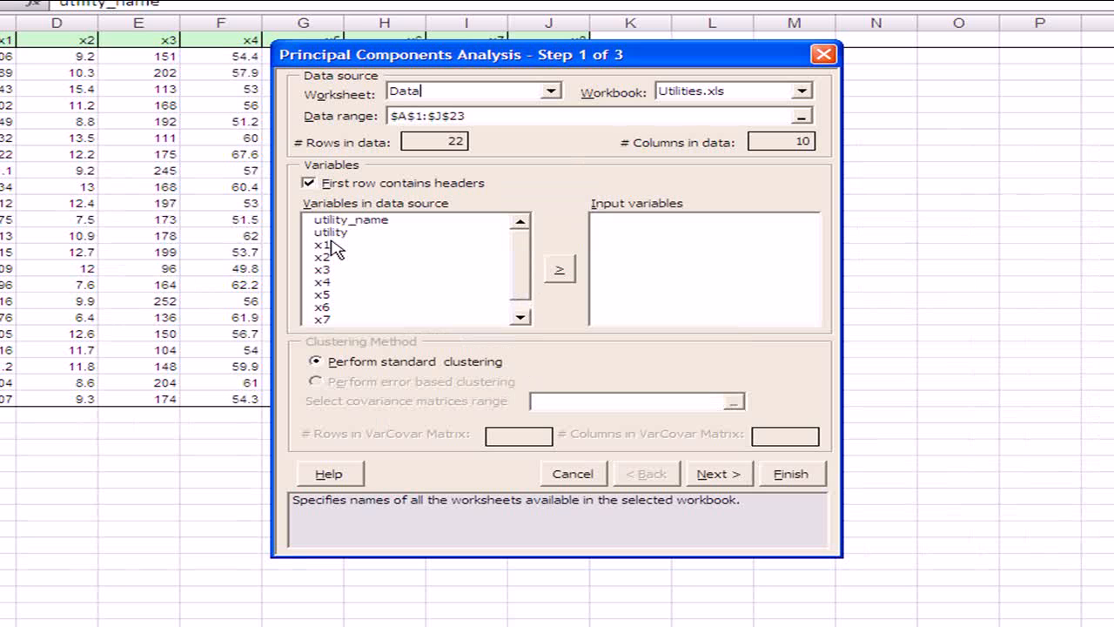
left_click_drag(321, 246, 318, 335)
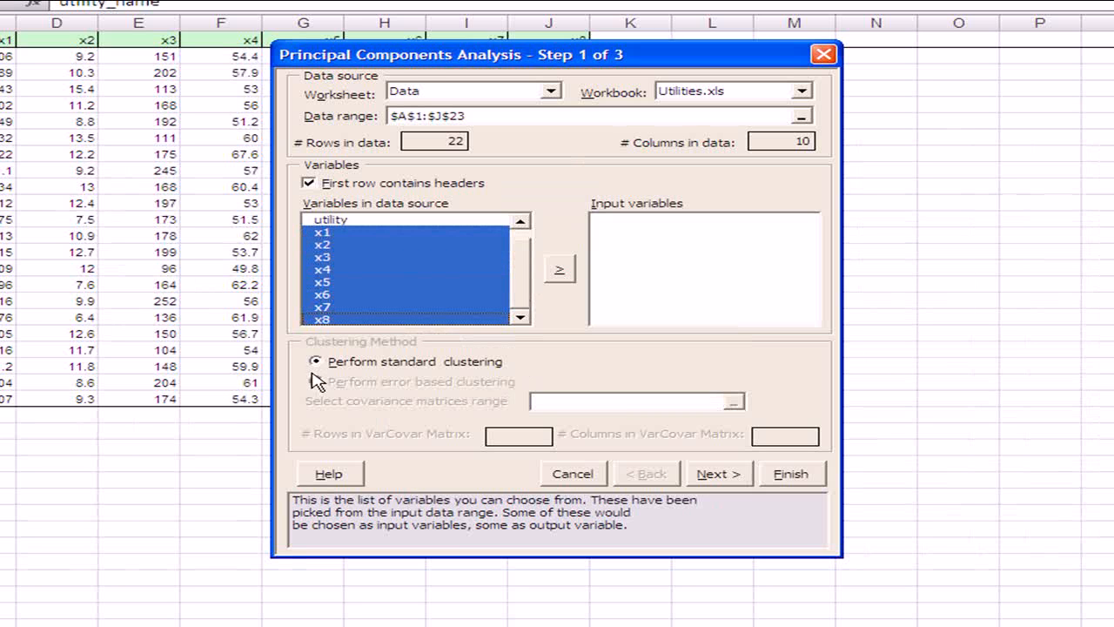
left_click(560, 271)
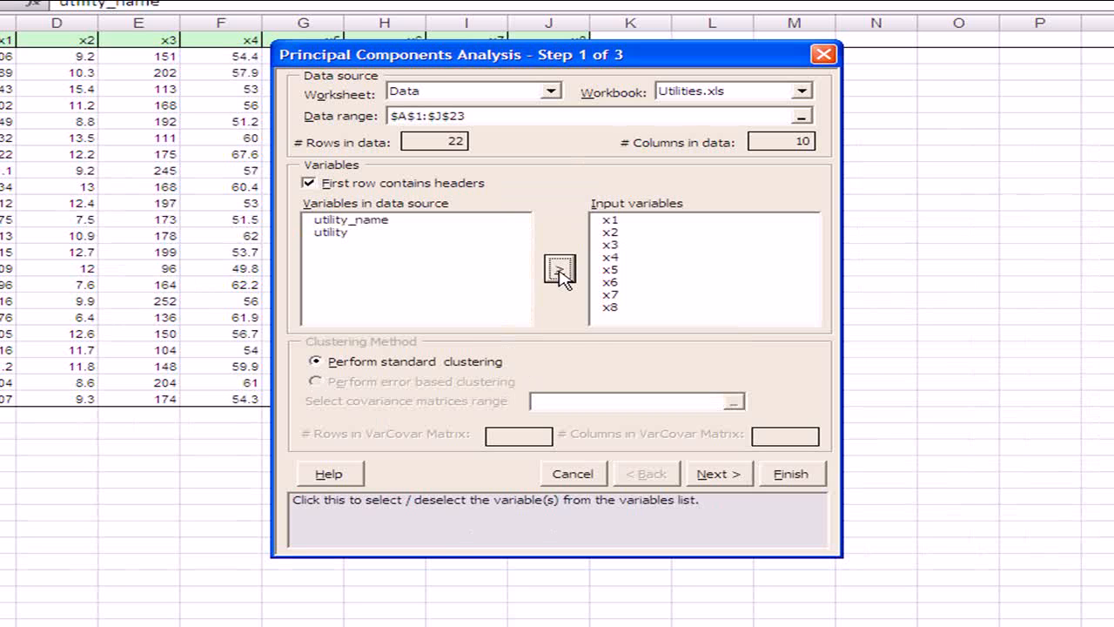
left_click(696, 476)
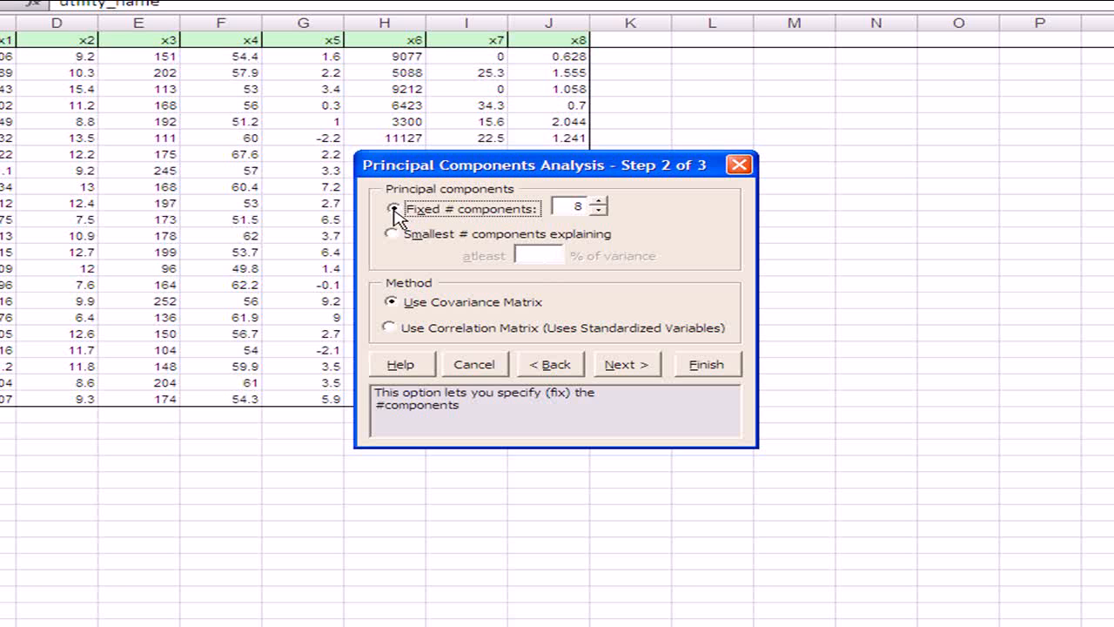
- Run the principal components analysis with 5 fixed components, the covariance matrix method and component scores shown
left_click(598, 210)
left_click(597, 210)
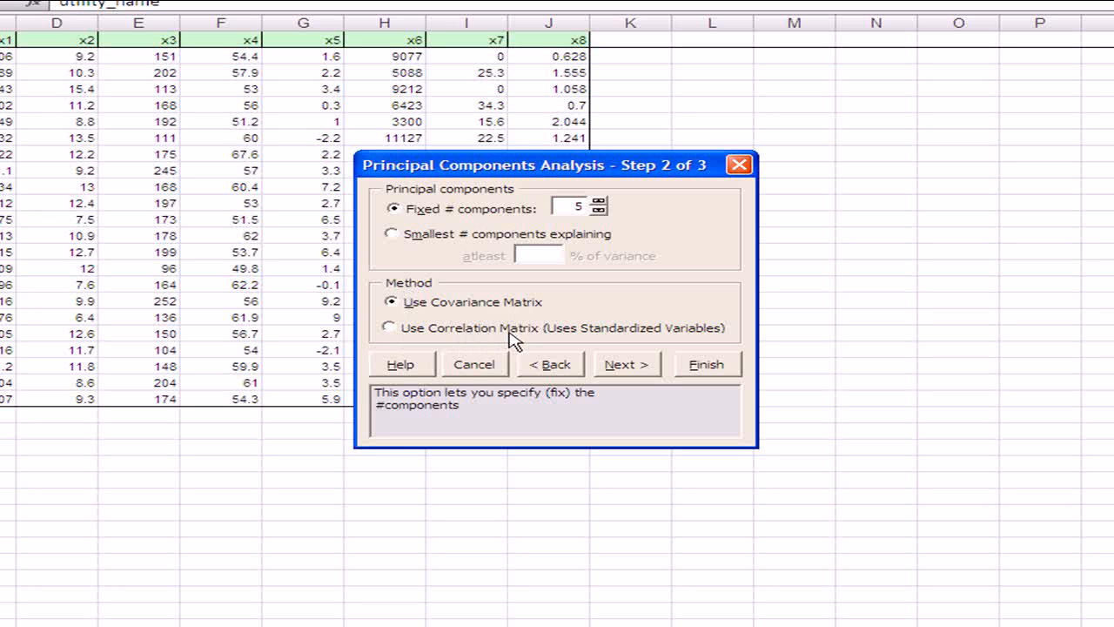
left_click(427, 304)
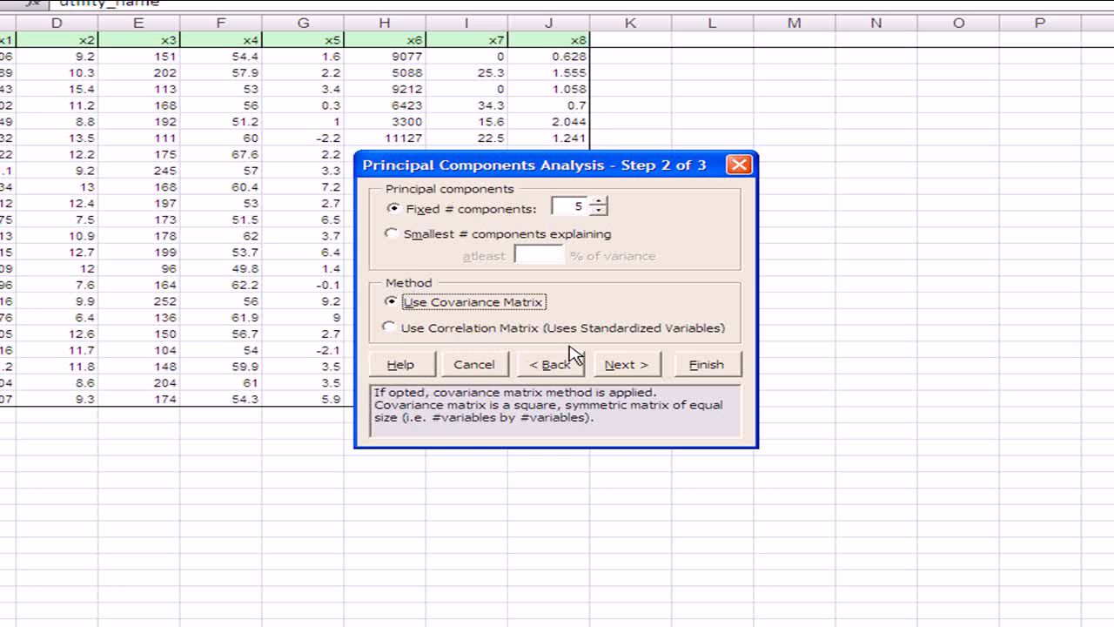
left_click(619, 366)
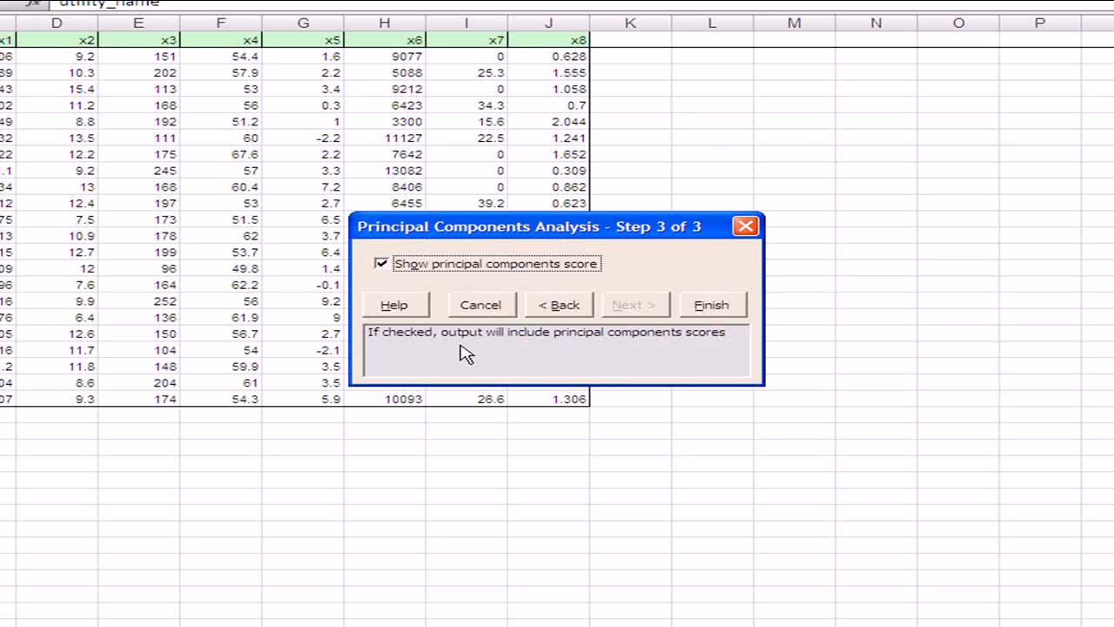
left_click(702, 313)
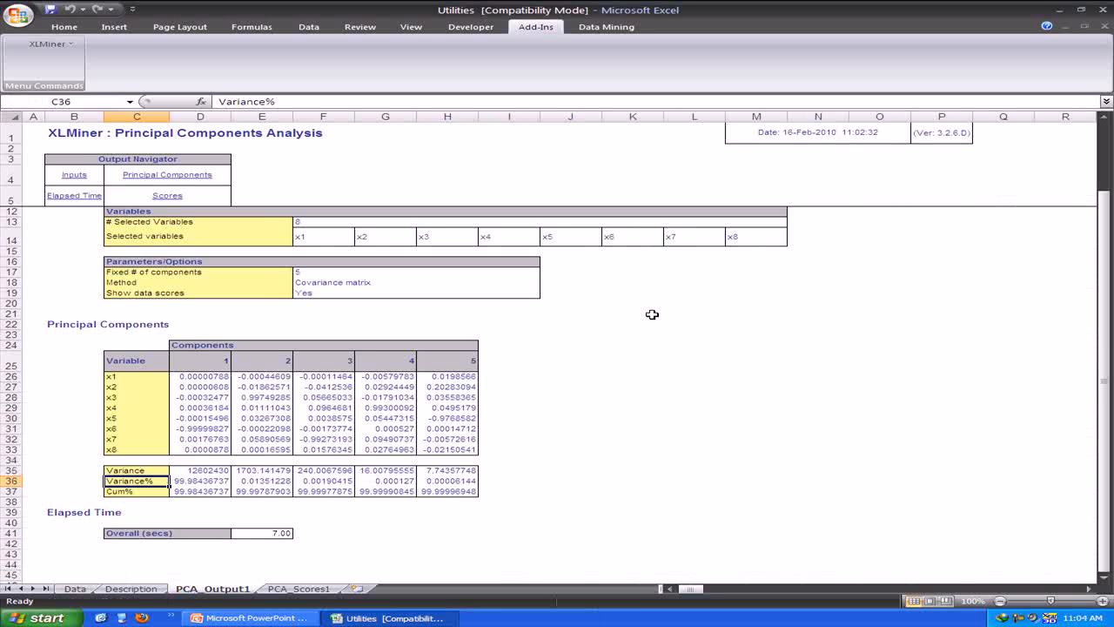
- Examine the inputs, options, component loadings and variance rows in the principal components output
scroll(651, 314, "up", 2)
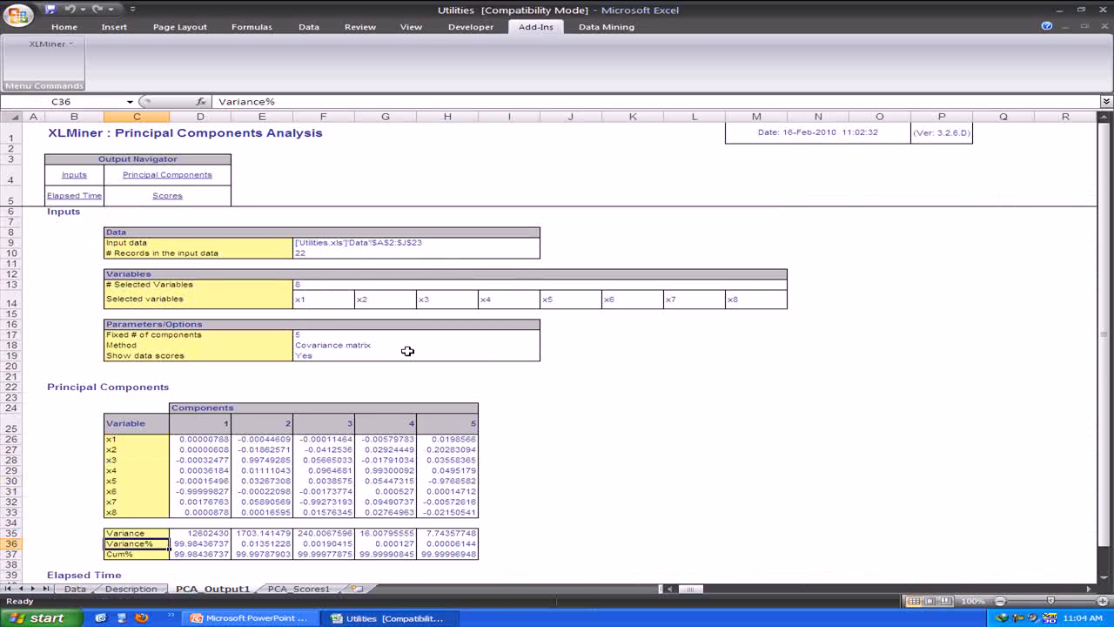
scroll(208, 405, "down", 3)
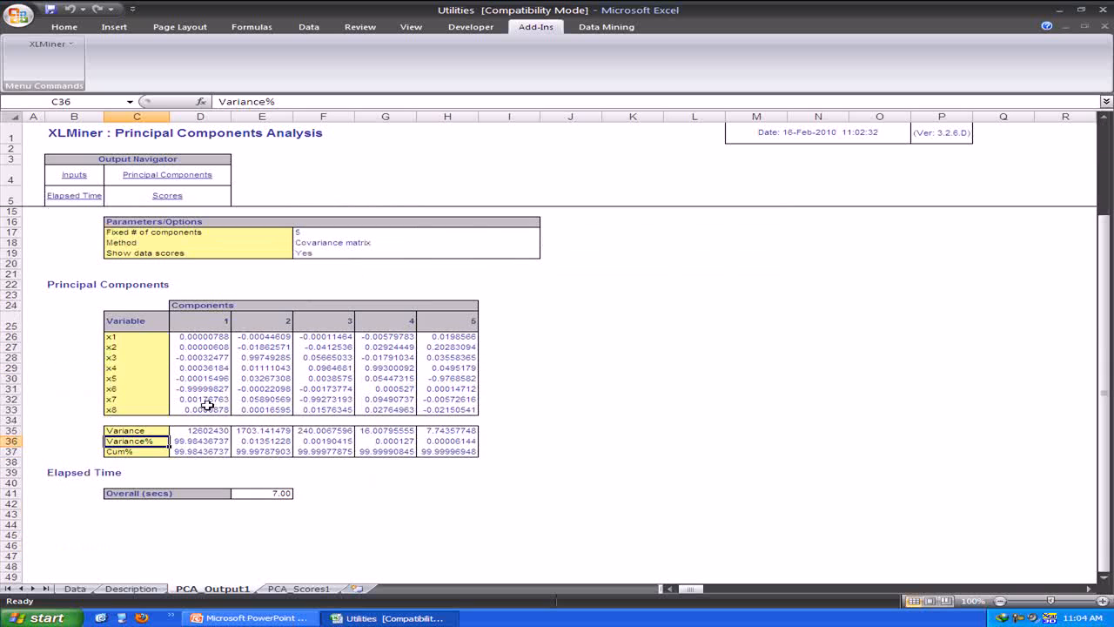
scroll(207, 401, "up", 3)
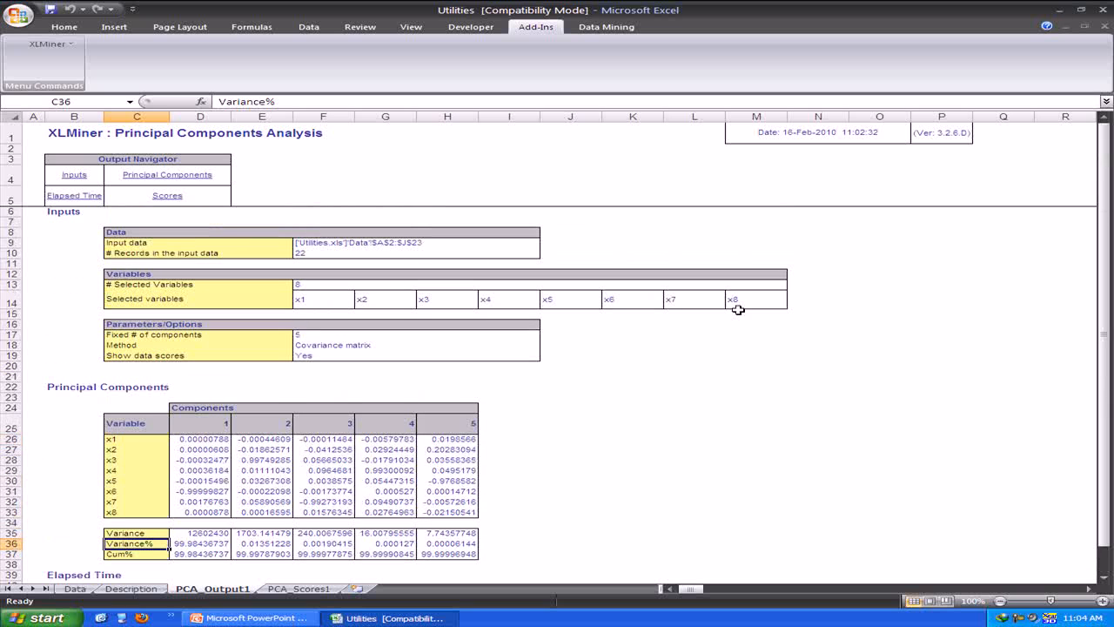
scroll(335, 441, "down", 2)
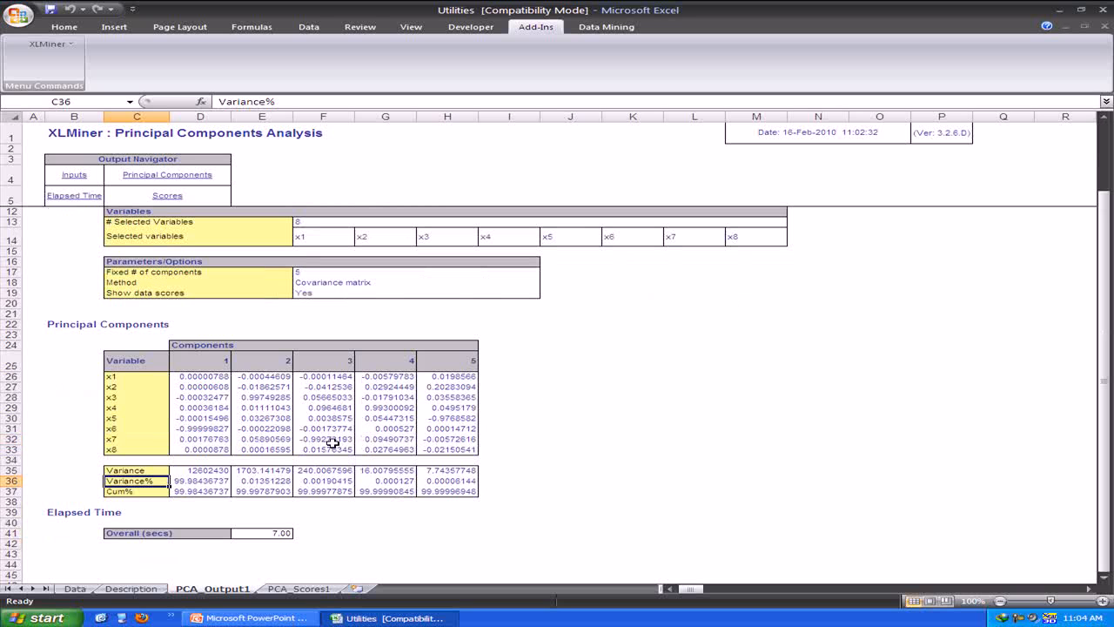
left_click_drag(209, 363, 435, 450)
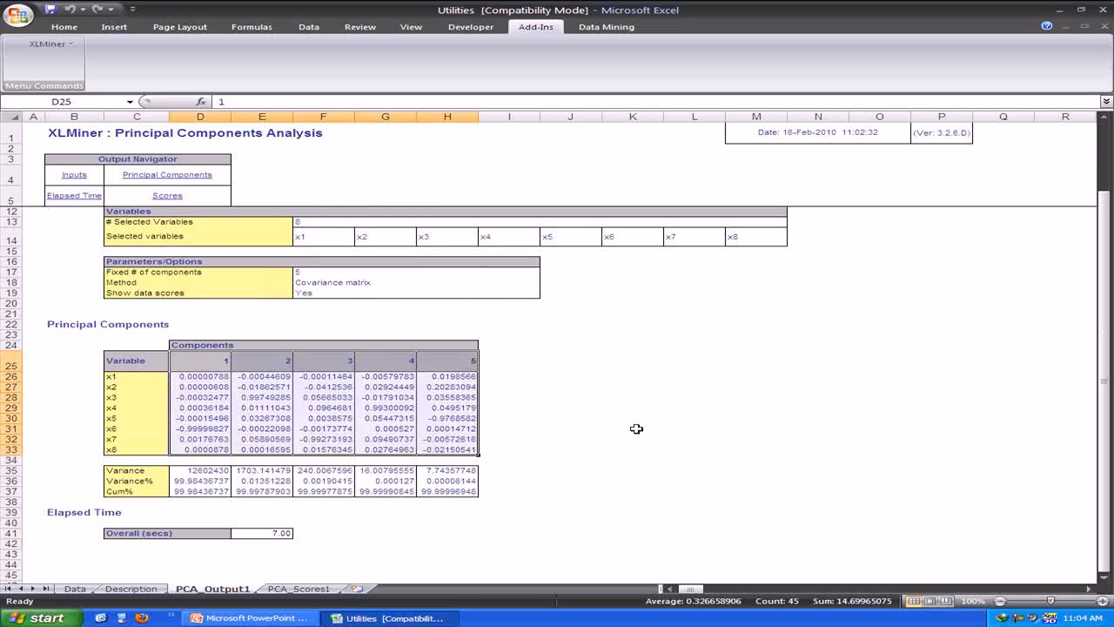
left_click(592, 429)
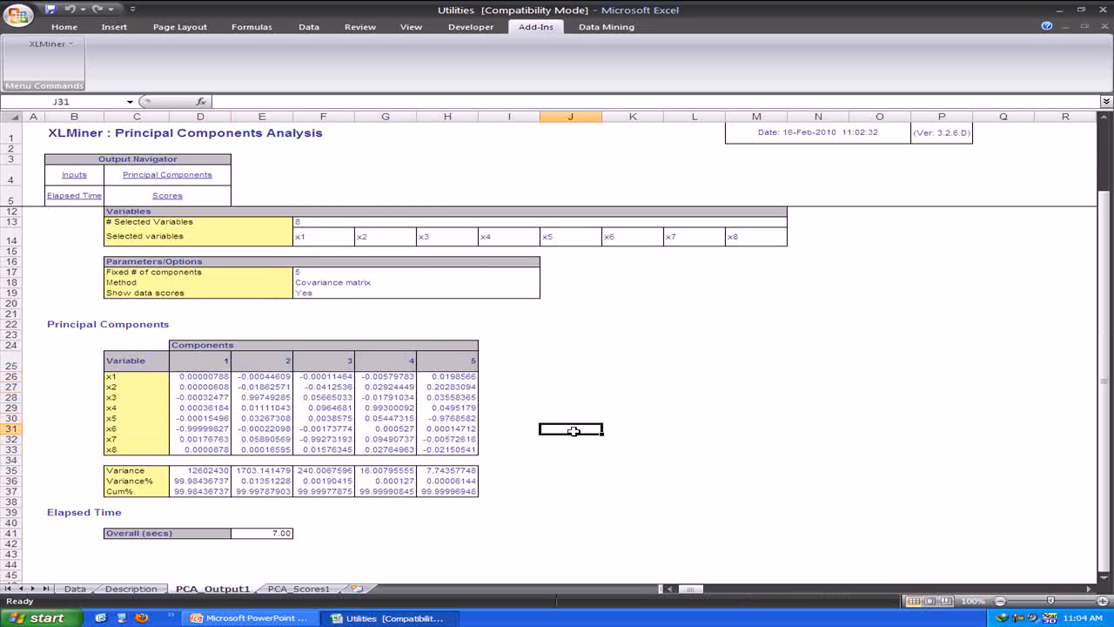
scroll(573, 431, "down", 1)
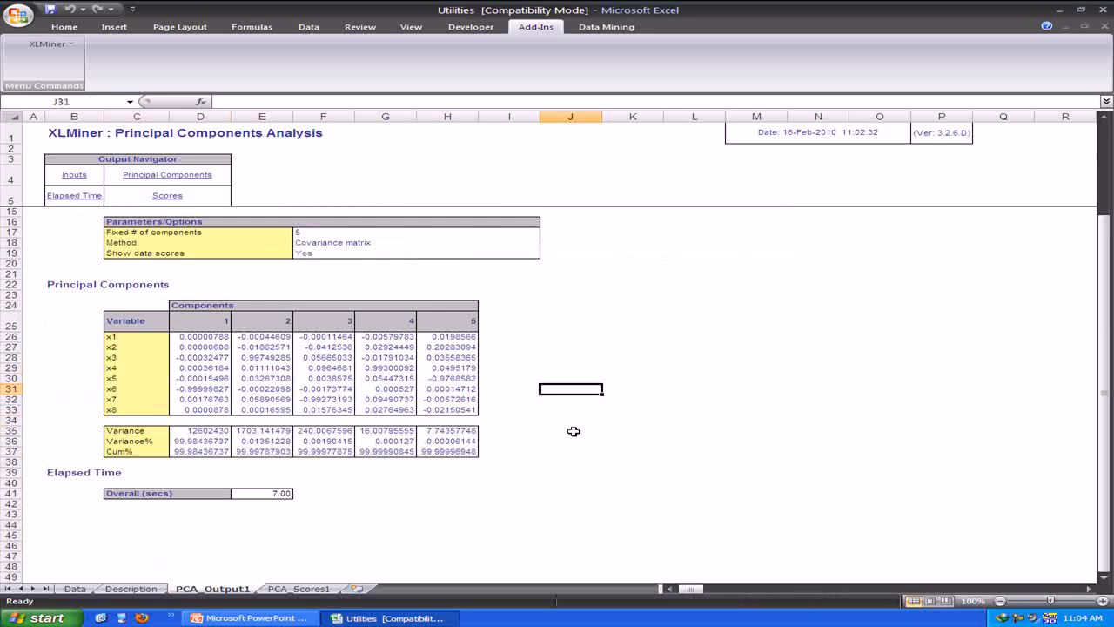
- Go to the principal components scores output and highlight the scores table for all five components
scroll(573, 431, "up", 4)
left_click(166, 195)
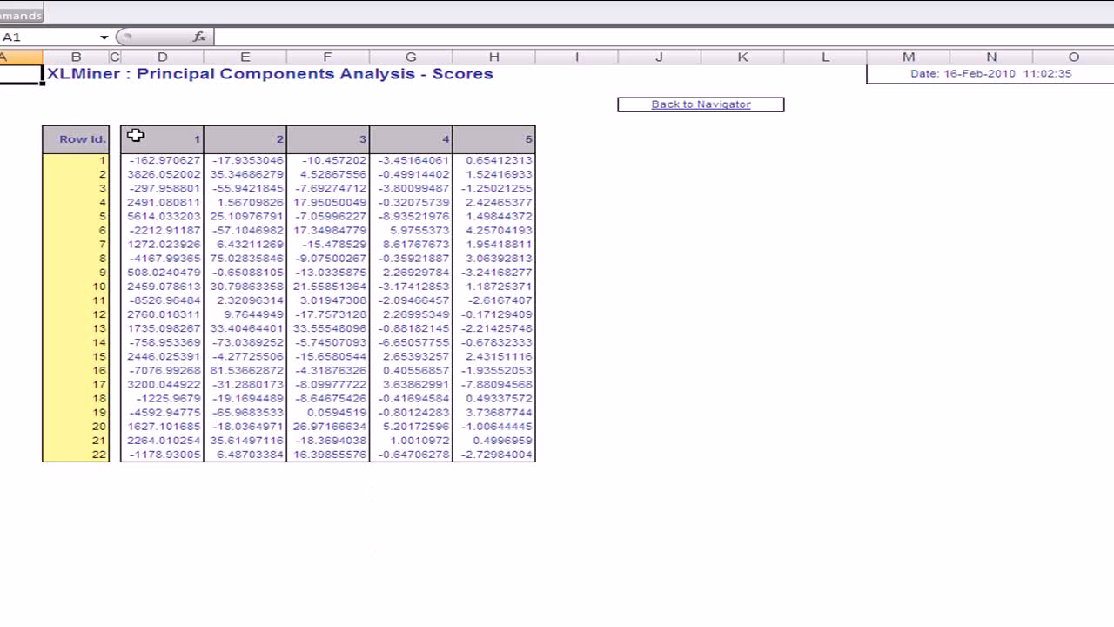
left_click_drag(132, 136, 509, 439)
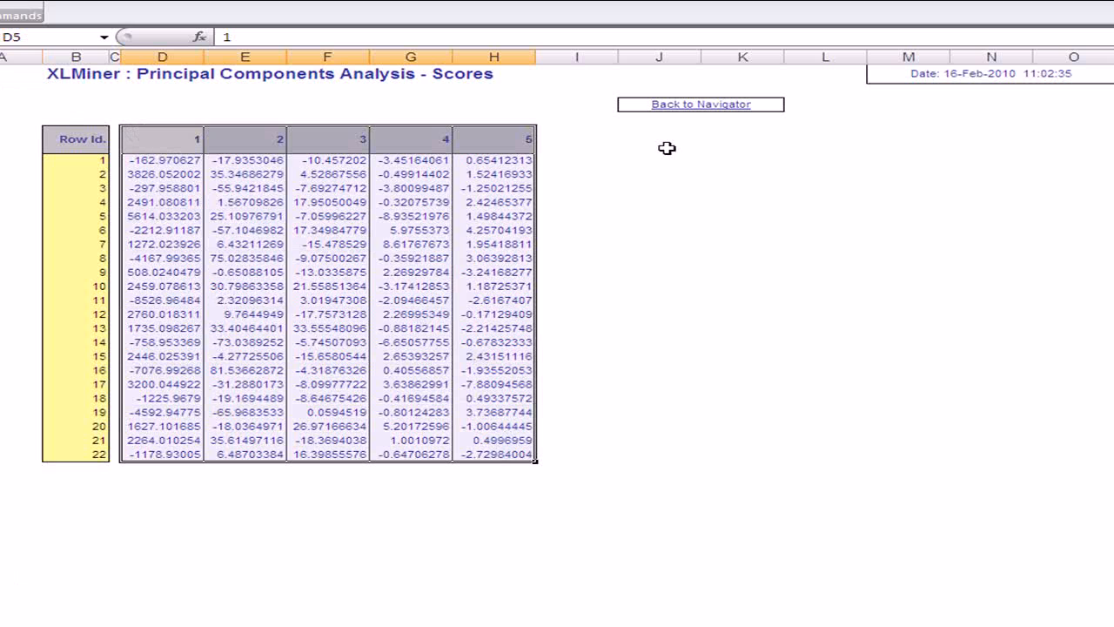
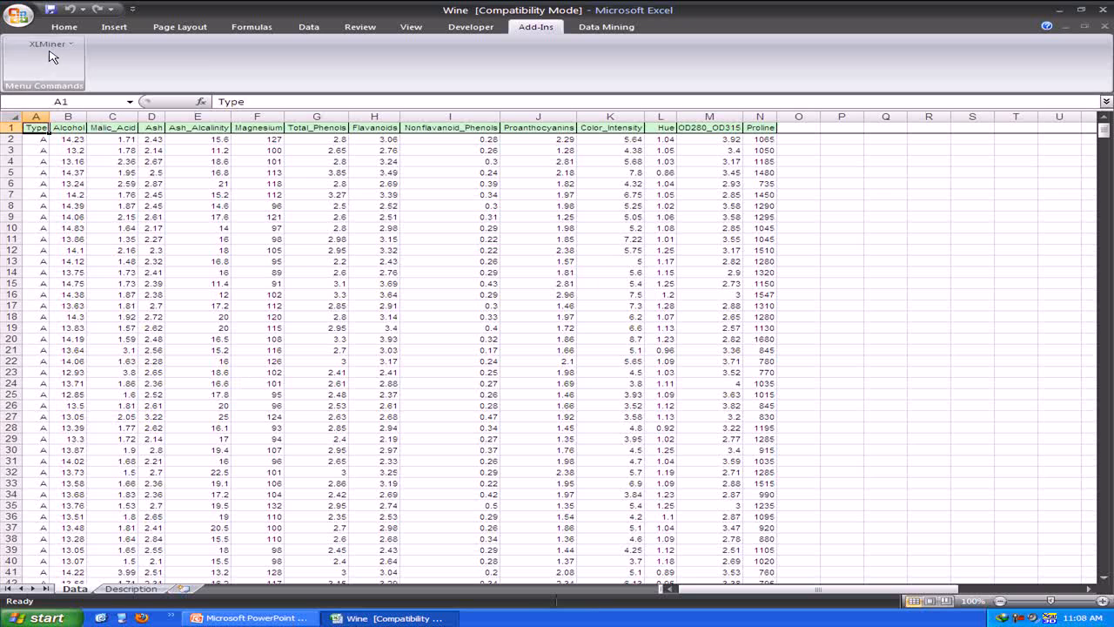
- Start a k-Means Clustering on the Wine data with all variables from Alcohol through Proline as inputs, leaving out Type
mouse_move(91, 169)
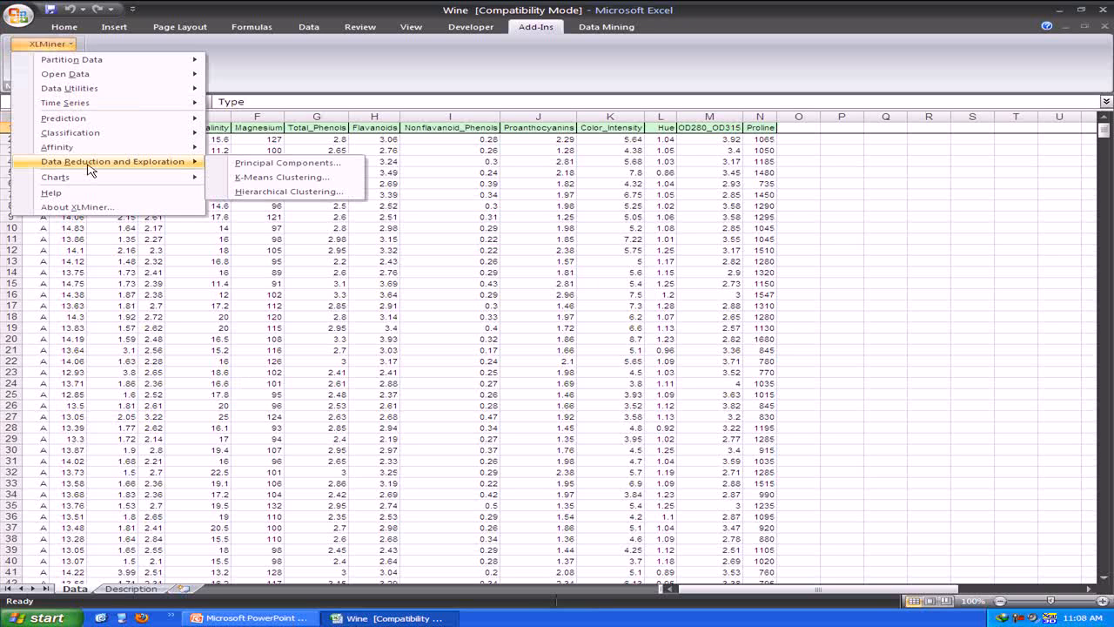
left_click(259, 178)
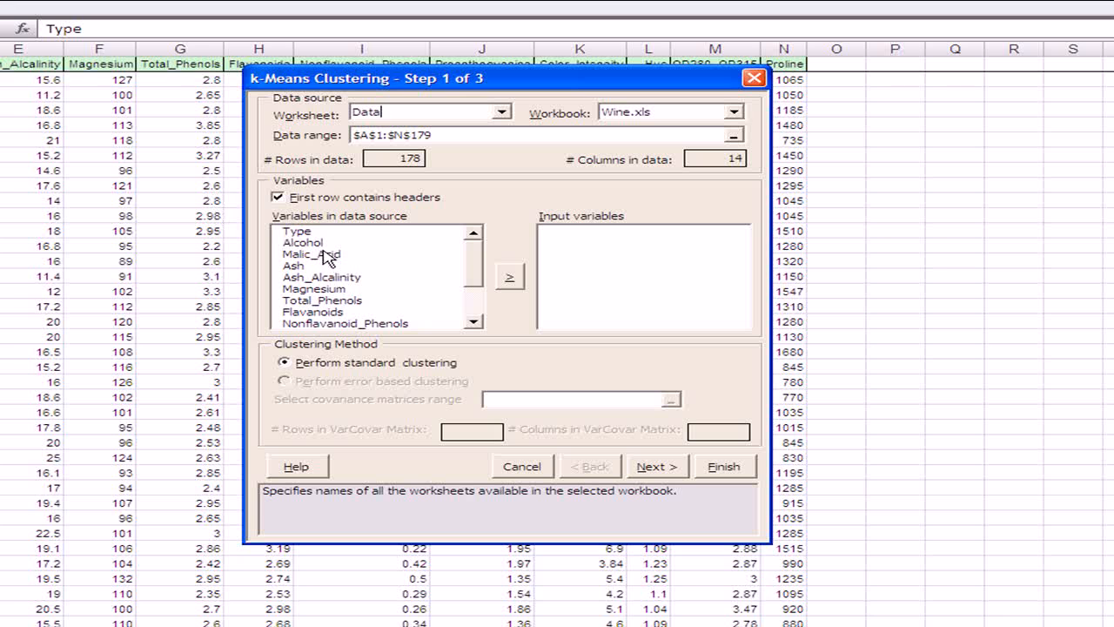
left_click_drag(318, 246, 320, 360)
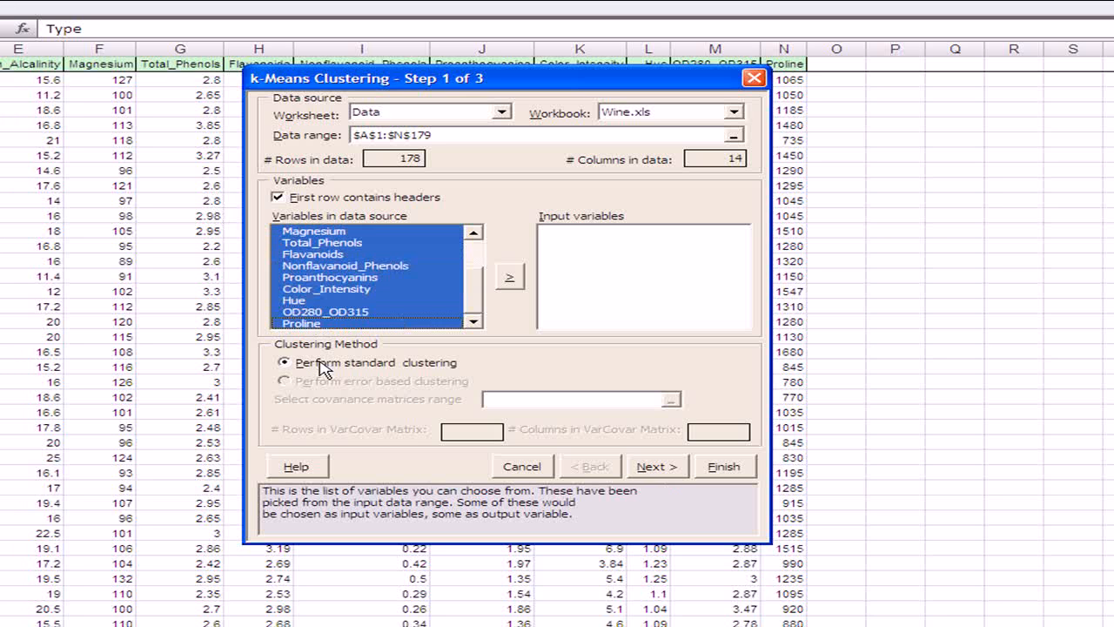
left_click(509, 276)
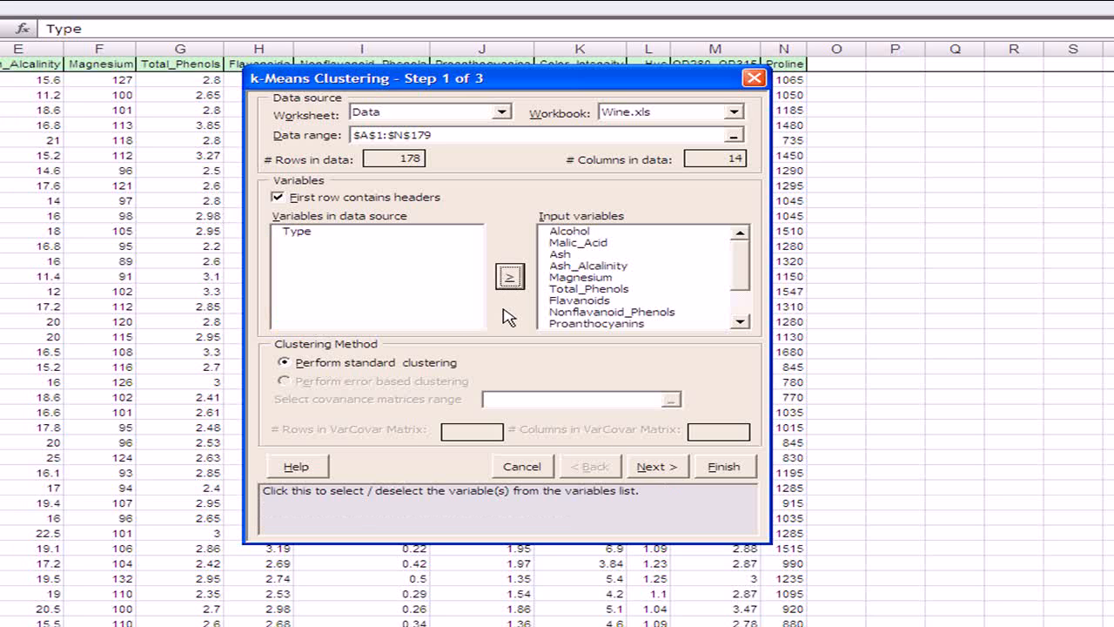
left_click(658, 470)
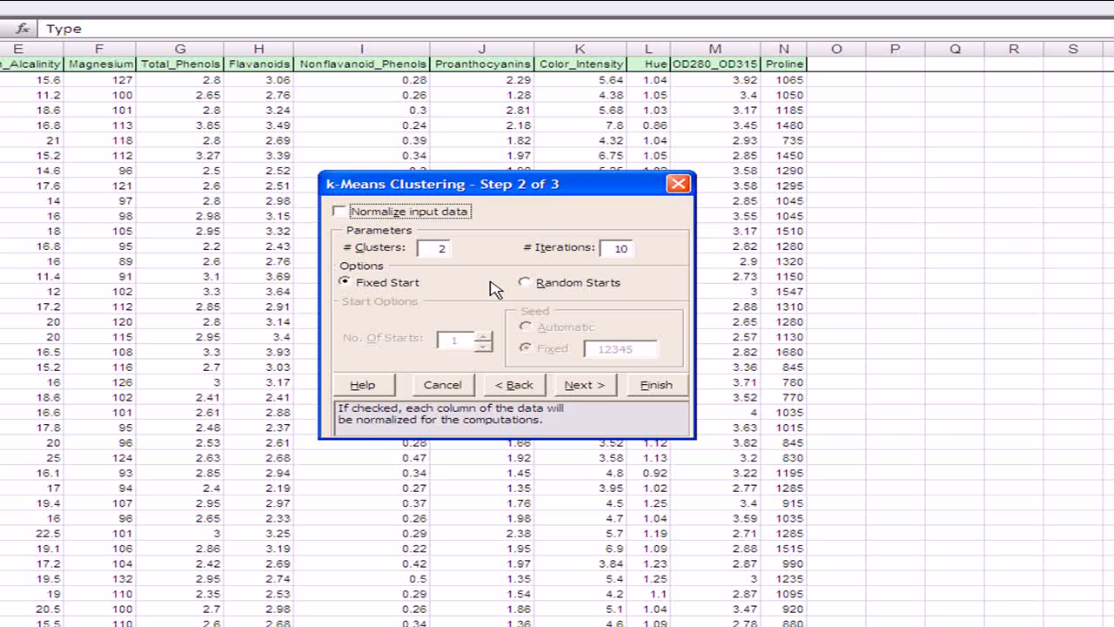
- Set the k-means parameters to 8 clusters with 10 iterations
double_click(442, 249)
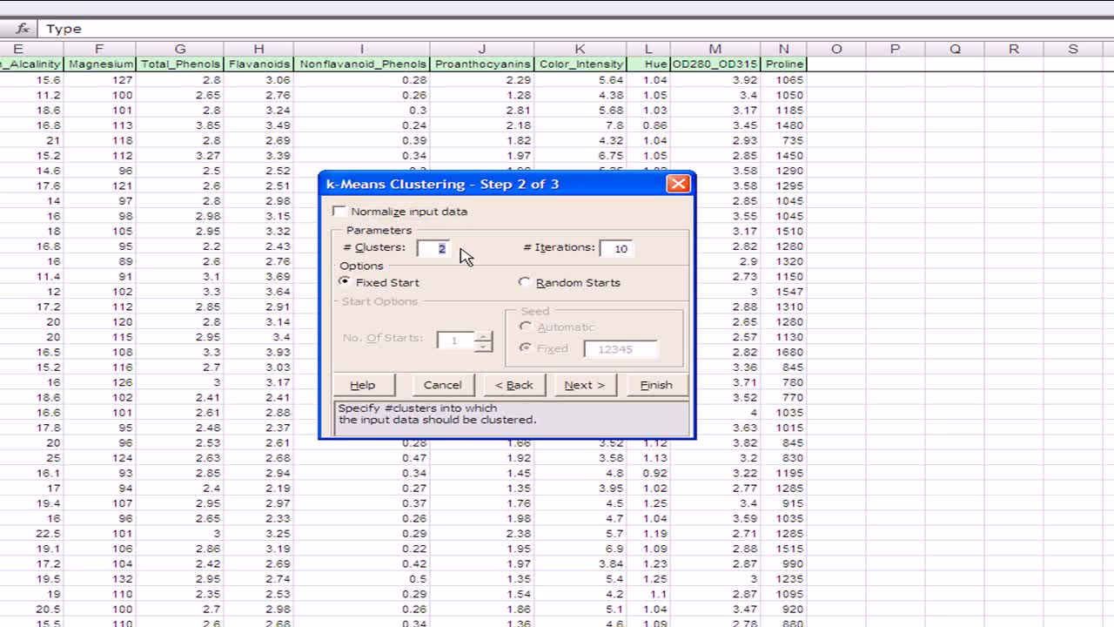
type("8")
double_click(601, 250)
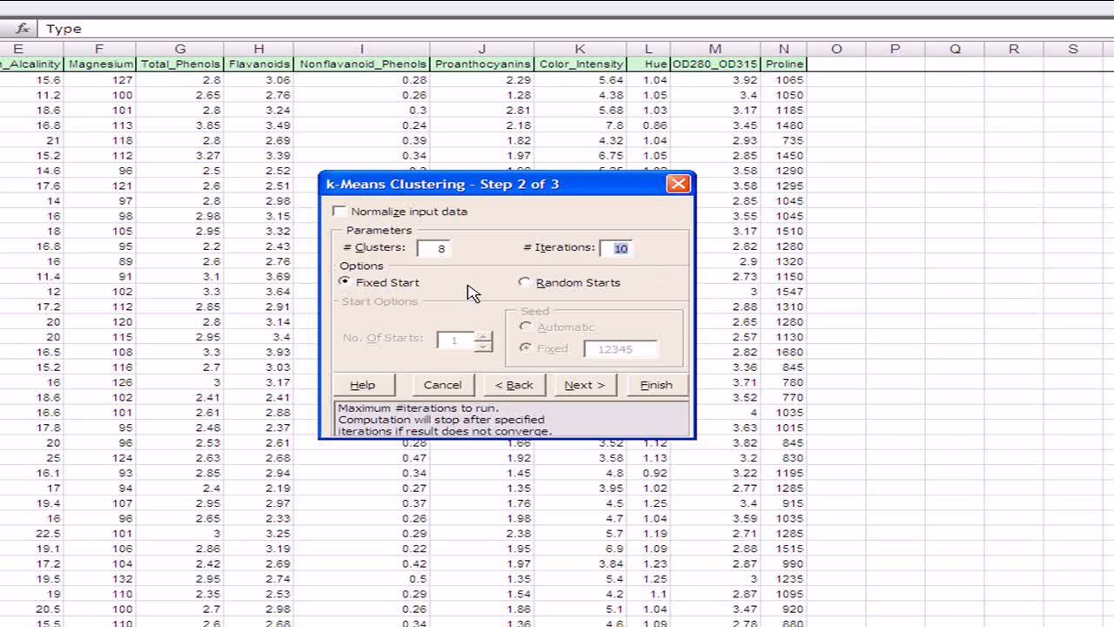
key("Tab")
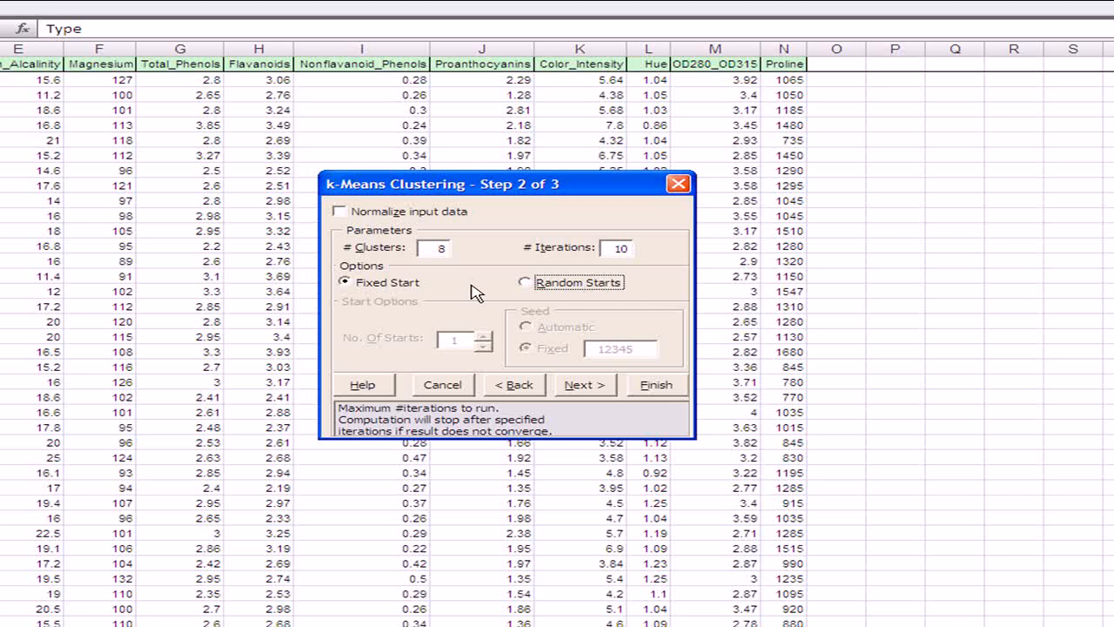
- Choose random starts with 4 starts and the fixed seed 12345, and proceed to the clustering output options
left_click(525, 283)
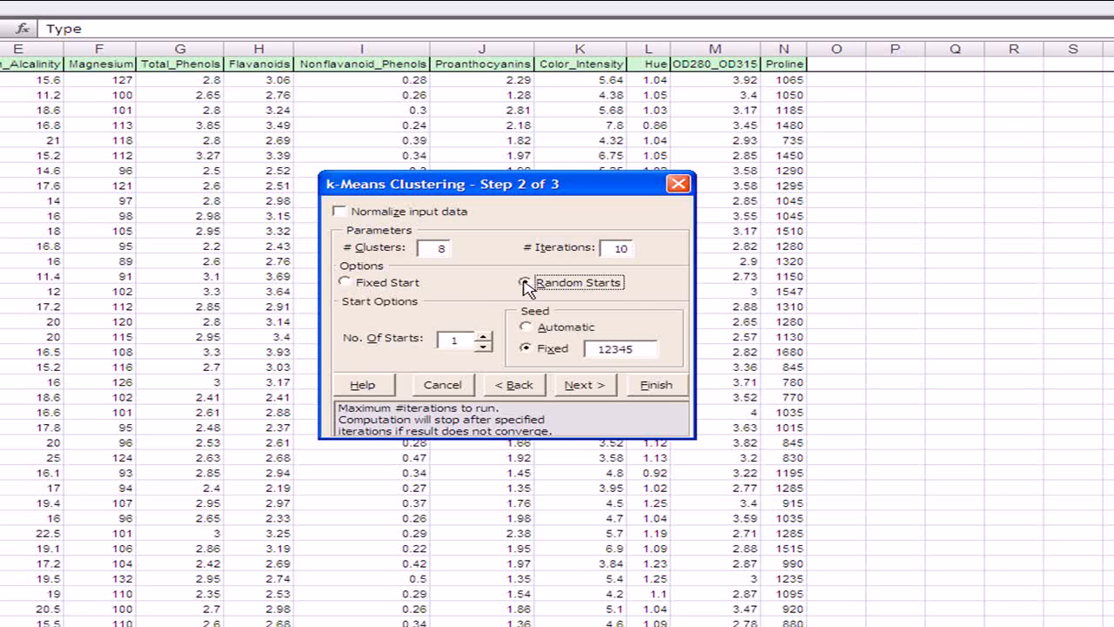
left_click(483, 334)
left_click(483, 334)
left_click(483, 334)
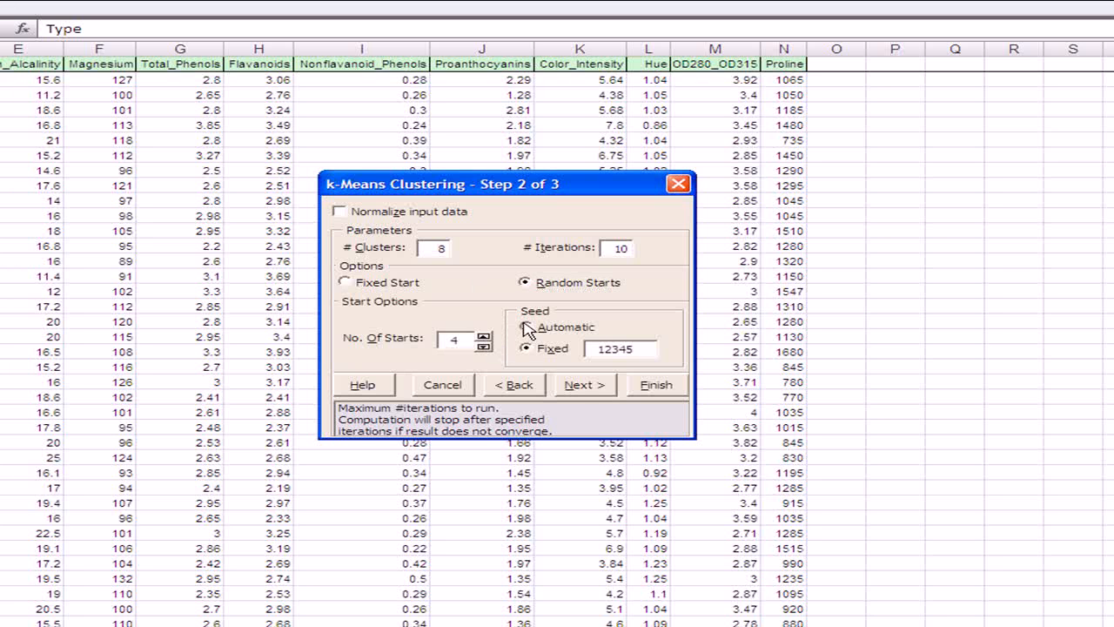
left_click(584, 386)
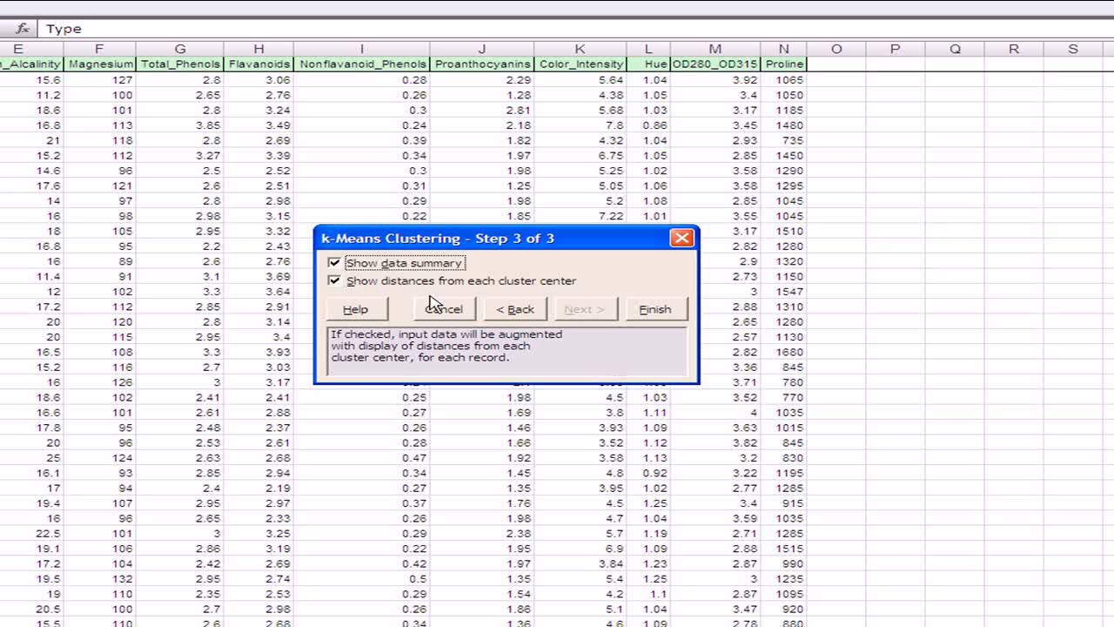
- Keep the data summary and the distances from each cluster center in the output, and run the k-means clustering
left_click(337, 264)
left_click(337, 263)
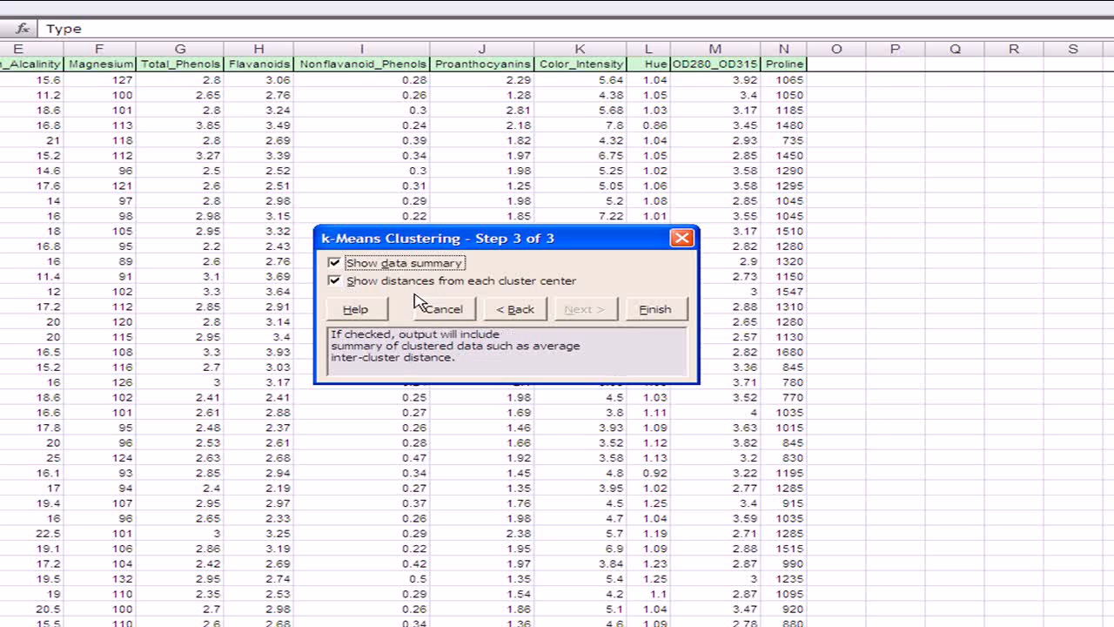
left_click(656, 311)
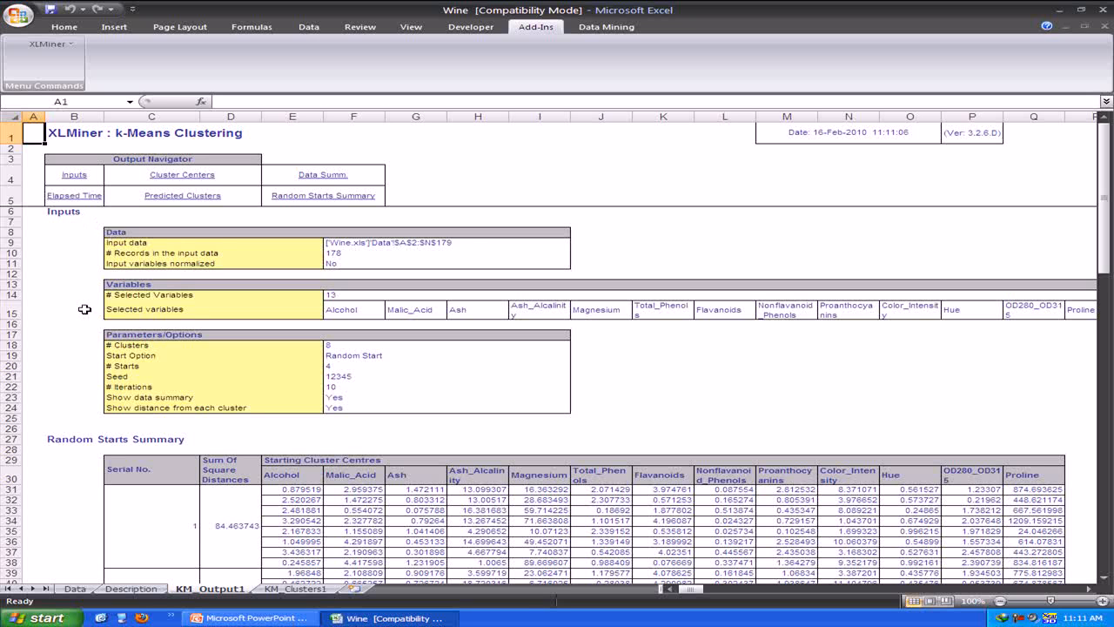
- Review the Random Starts Summary, selecting start 1, its starting cluster centres from Alcohol to Hue, and the start marked as best
scroll(84, 309, "down", 2)
scroll(61, 357, "down", 5)
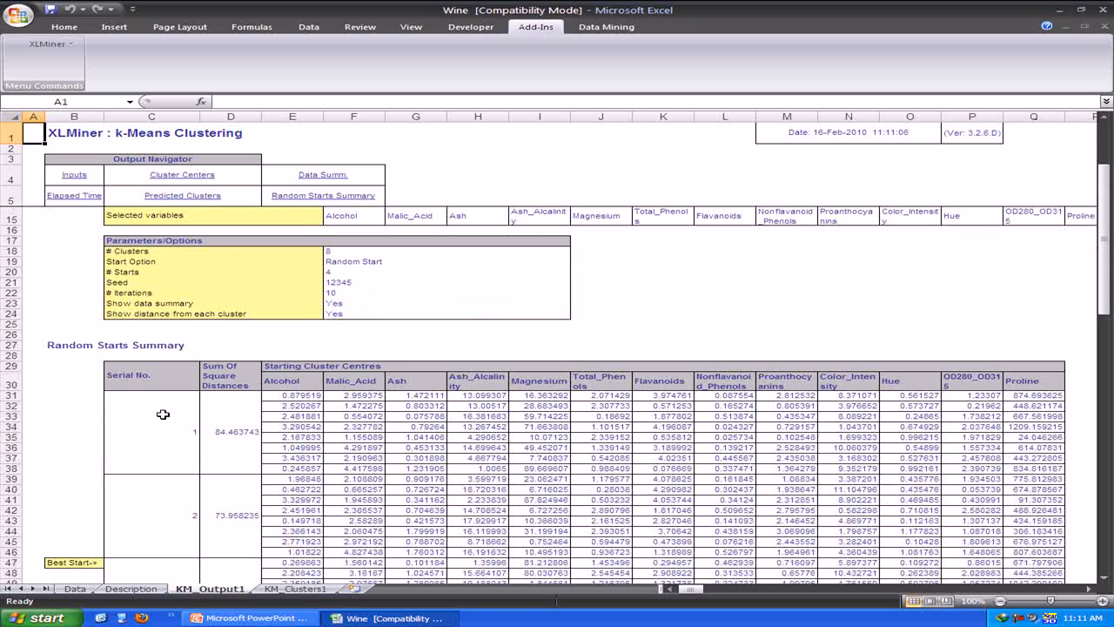
scroll(65, 362, "down", 1)
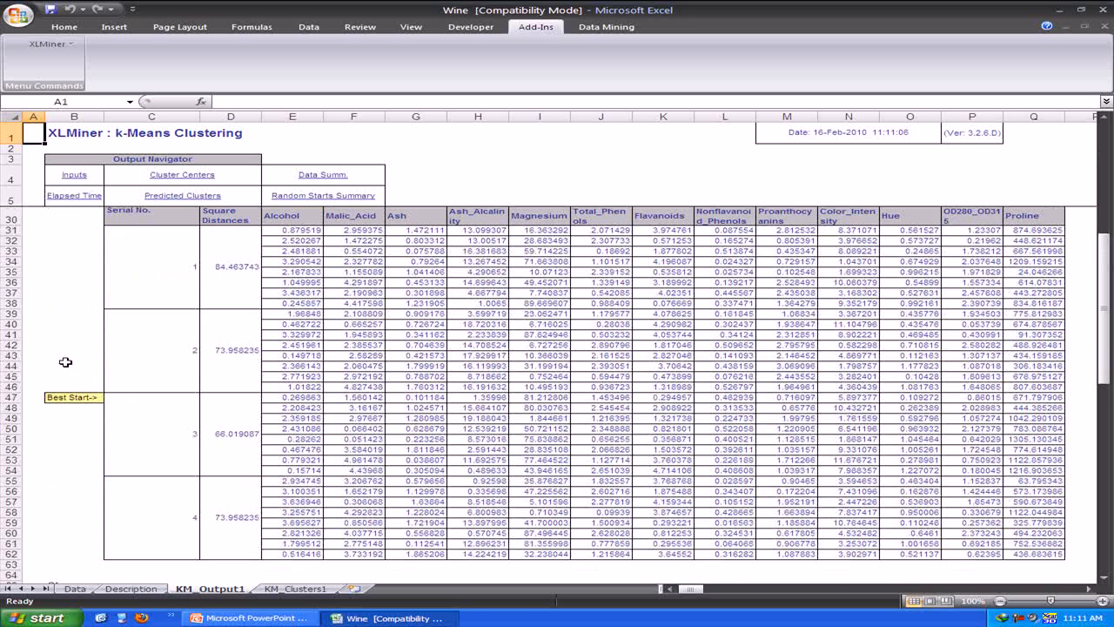
left_click(160, 283)
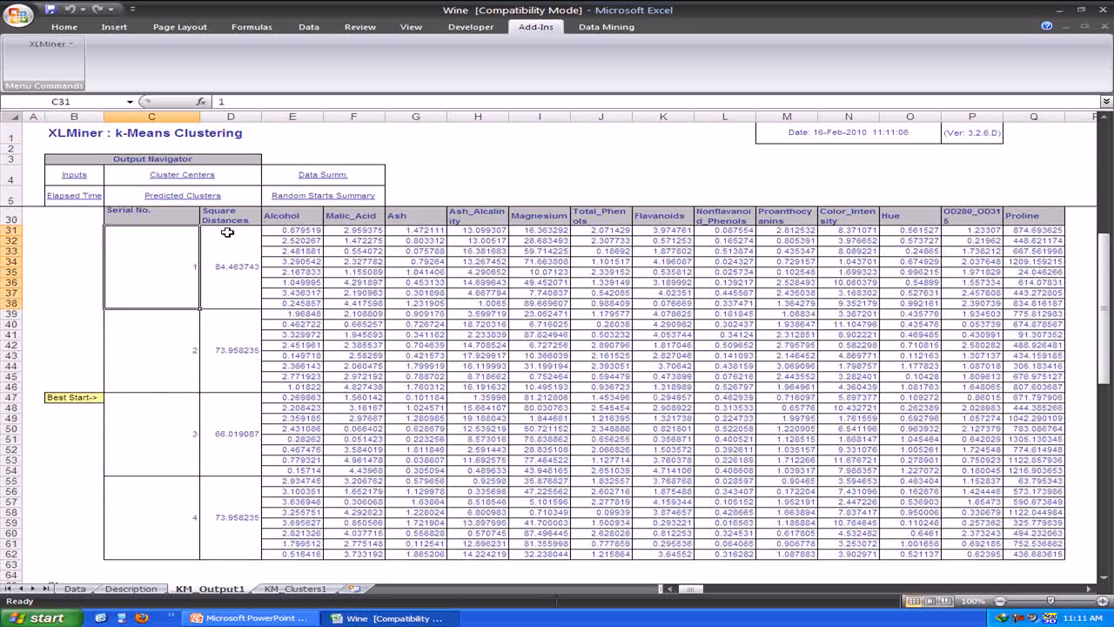
left_click_drag(277, 219, 895, 293)
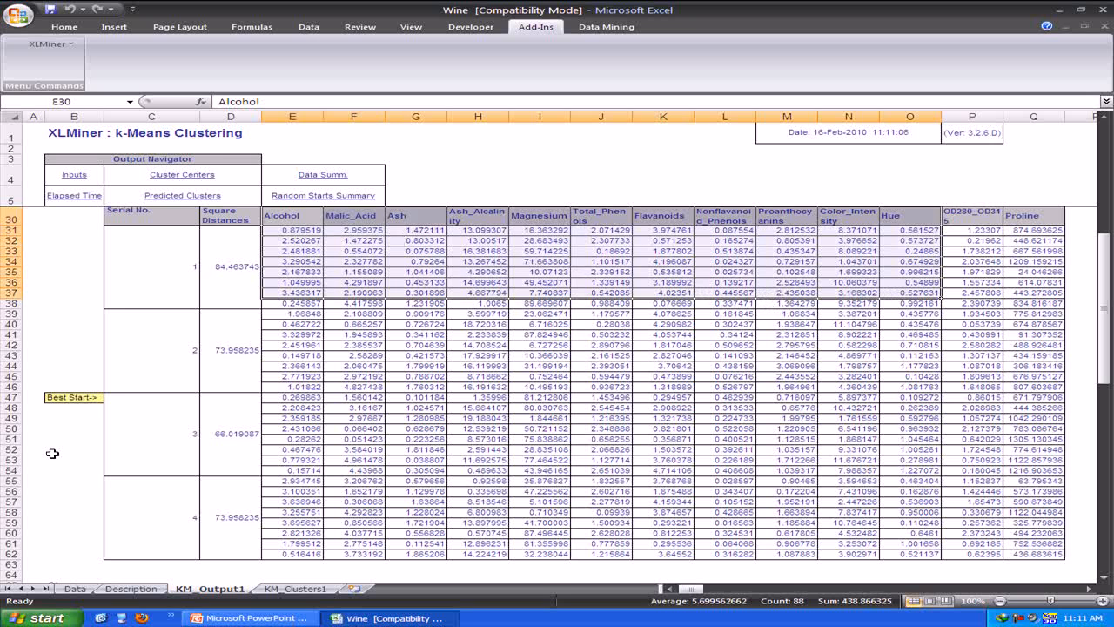
left_click(152, 425)
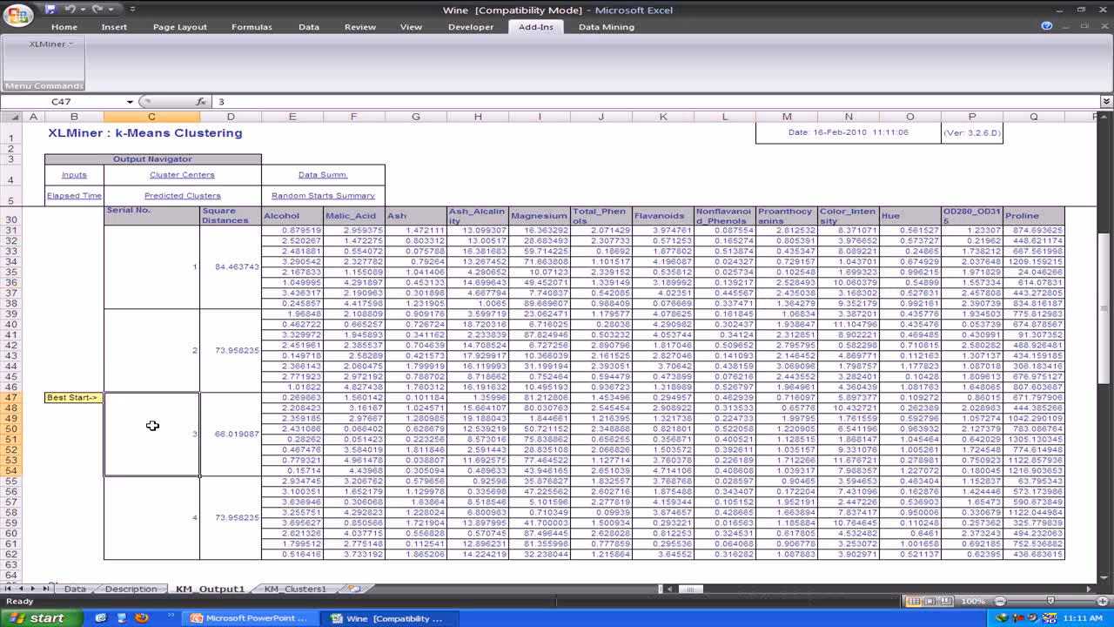
- Examine the cluster centers, the distances between them, and the observation counts and average distances in the data summary
scroll(152, 425, "down", 9)
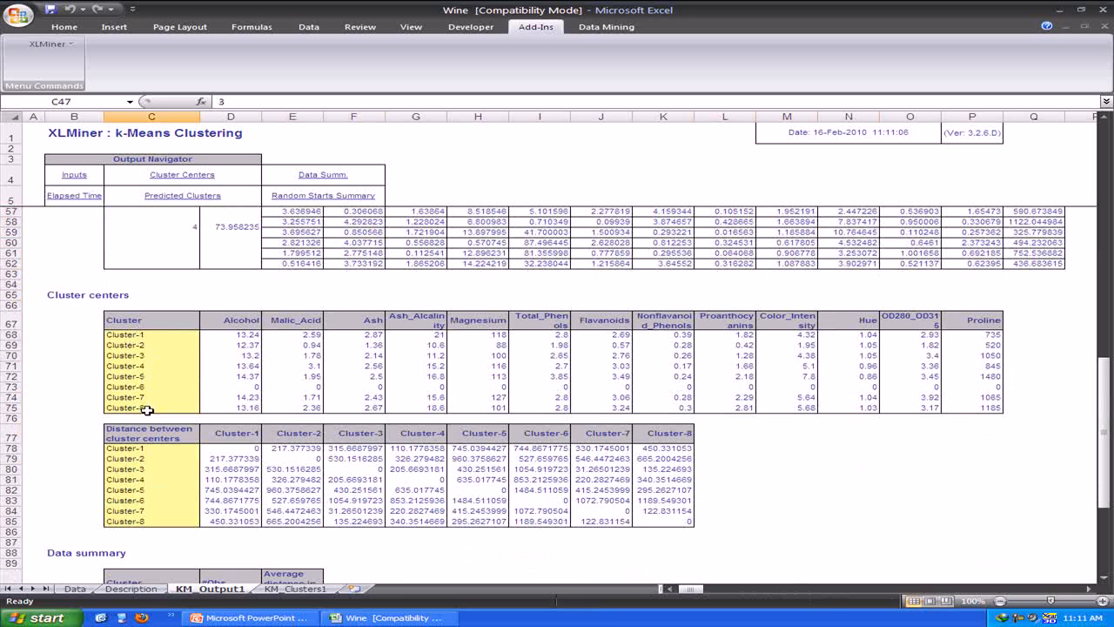
left_click(129, 432)
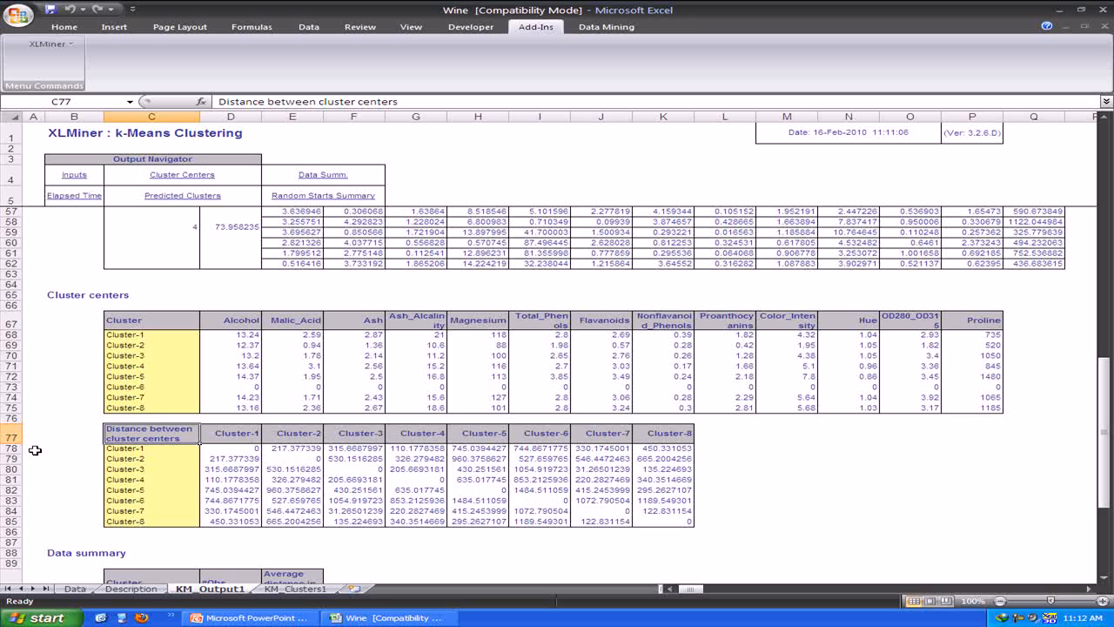
scroll(94, 450, "down", 5)
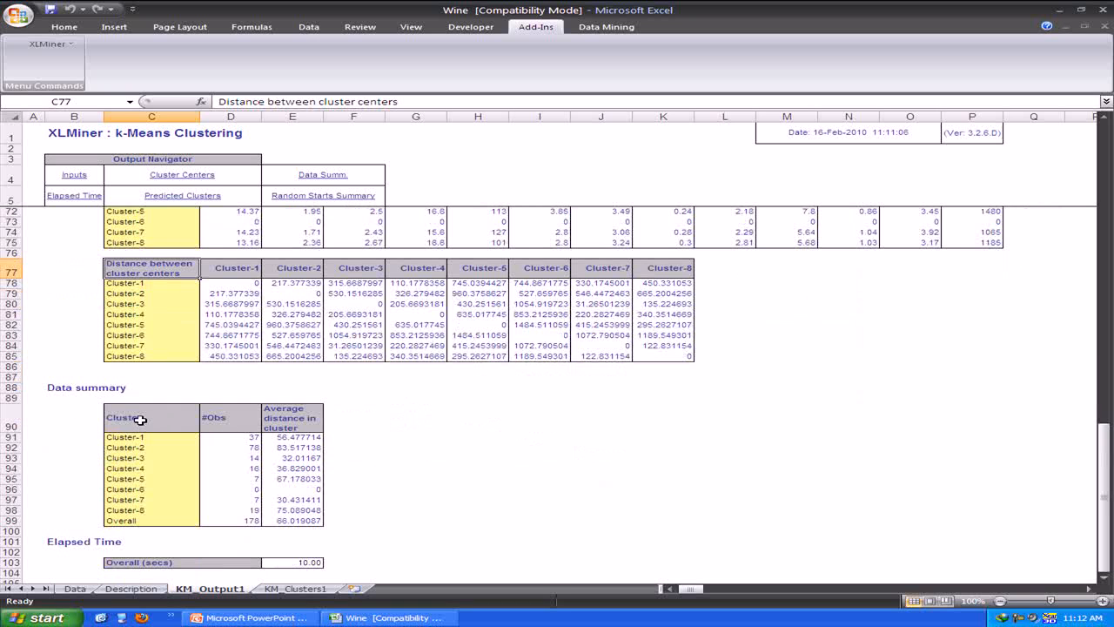
left_click(231, 423)
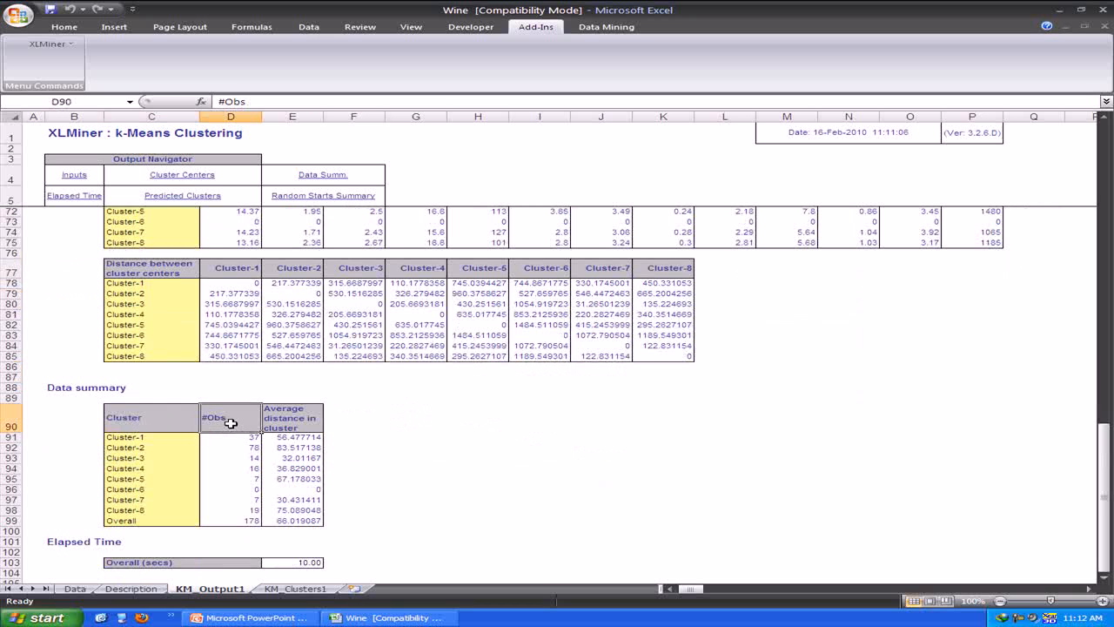
left_click(228, 439)
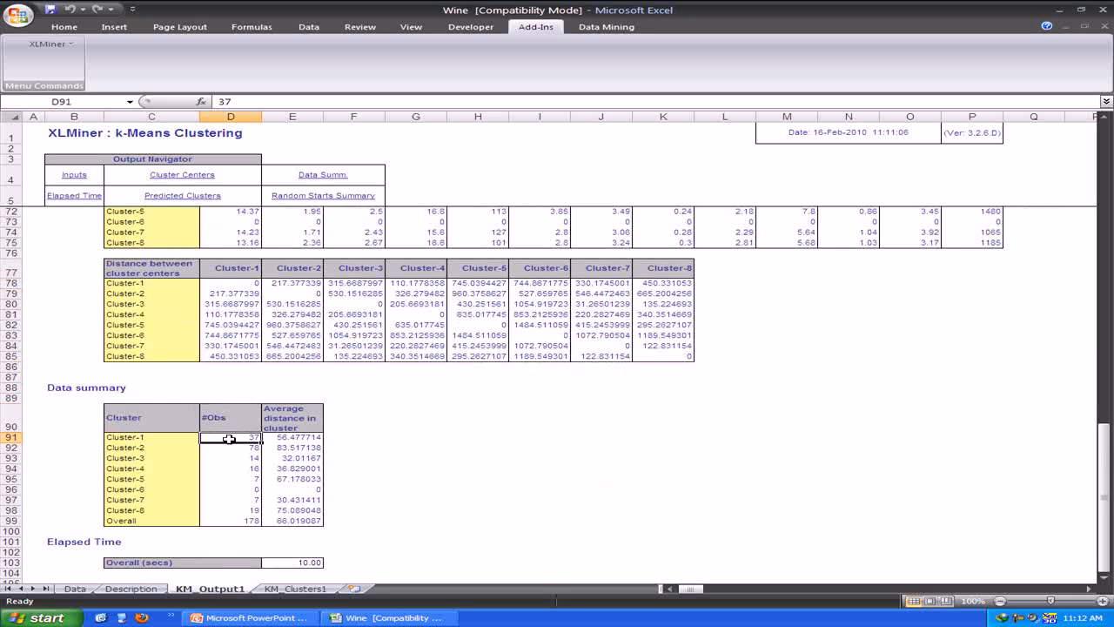
left_click(296, 424)
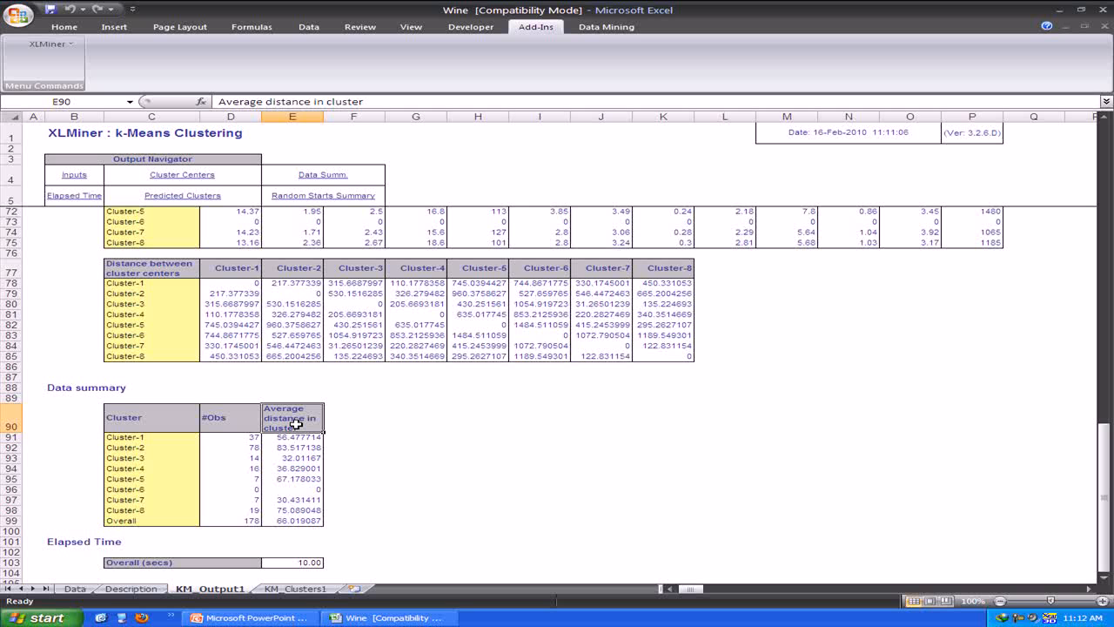
scroll(296, 424, "down", 3)
scroll(296, 424, "up", 15)
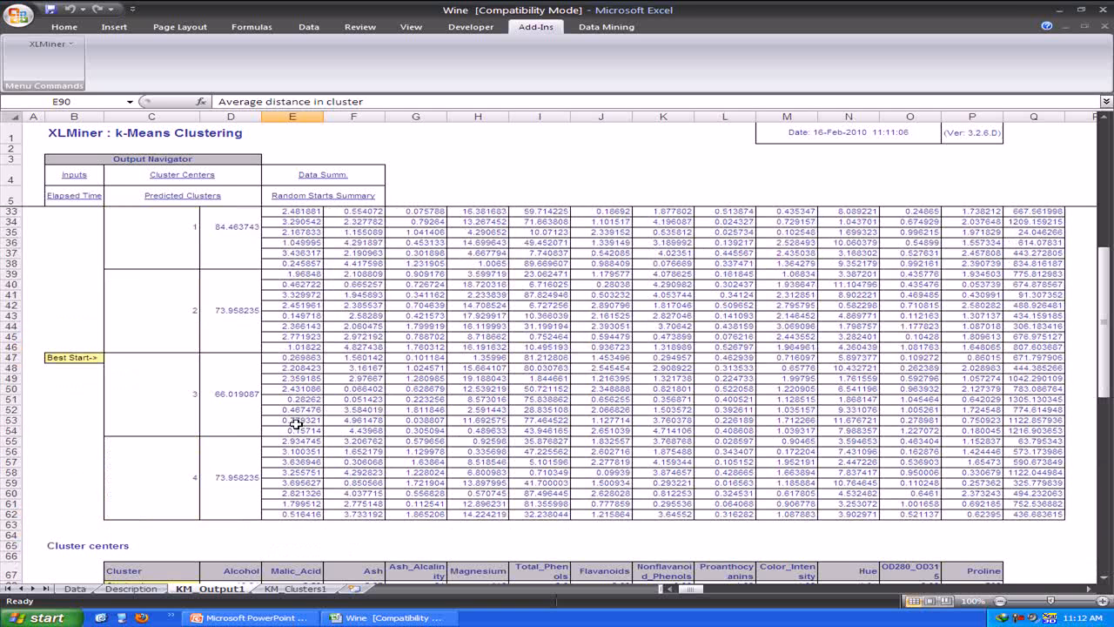
left_click(320, 176)
- Examine the predicted clusters sheet, comparing cluster ids with distances to each cluster for rows 1, 2, 5 and 9, and return to the output navigator
key("ctrl+Page_Down")
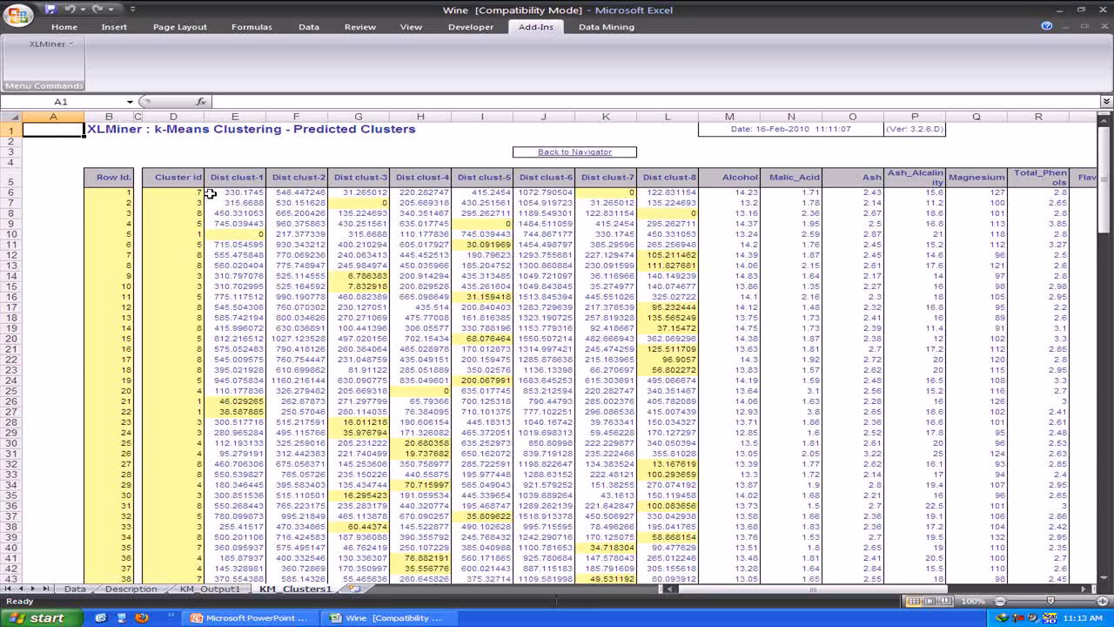
left_click(131, 192)
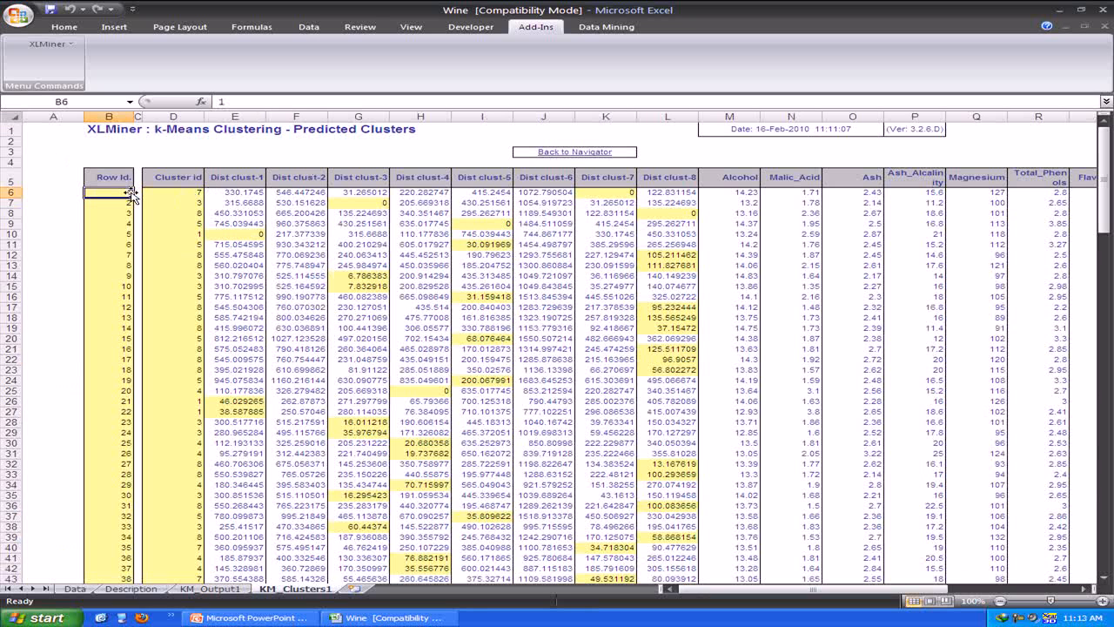
left_click(247, 191)
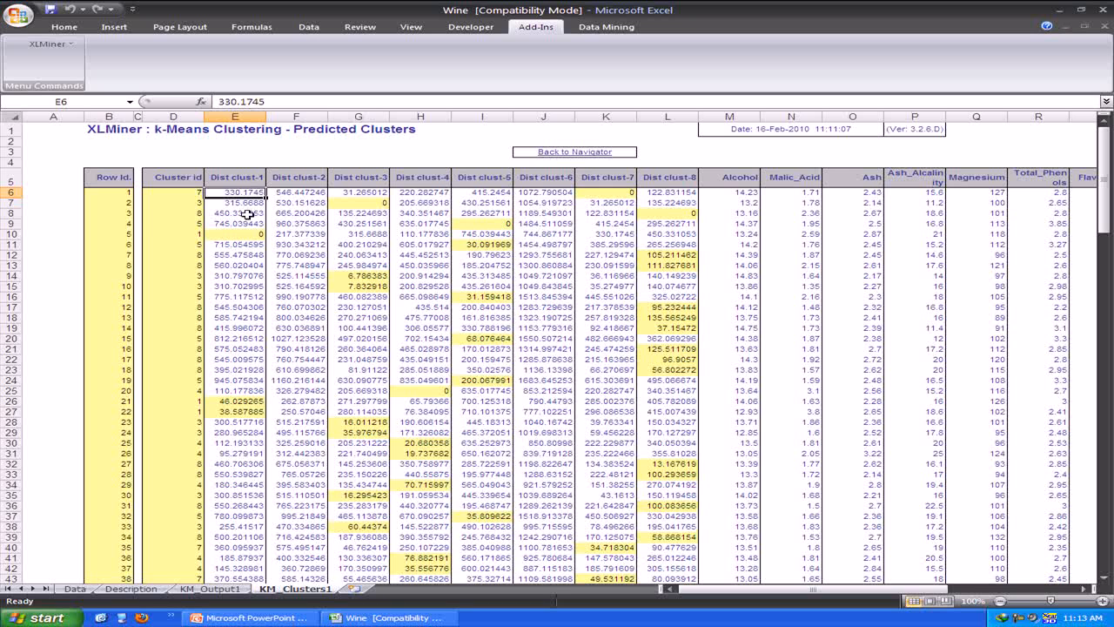
left_click(371, 202)
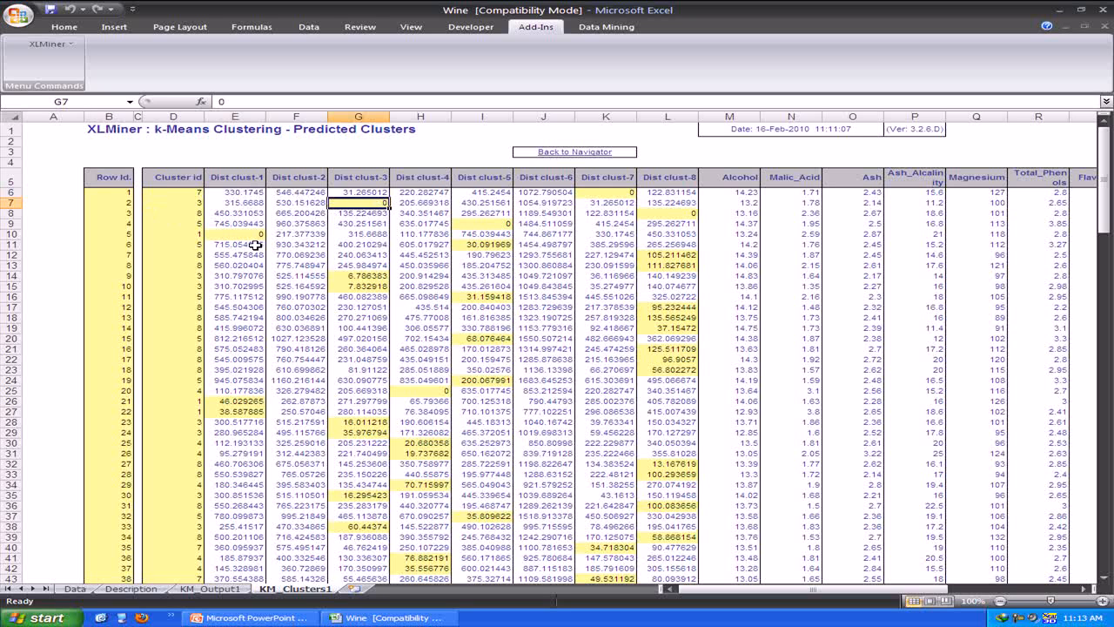
left_click(124, 234)
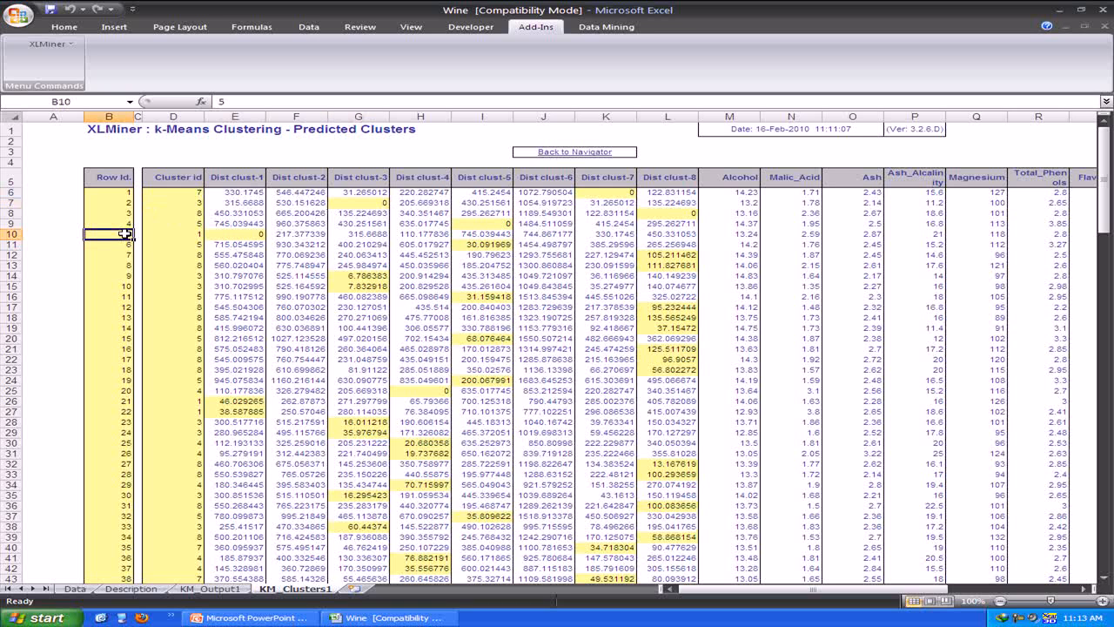
left_click(225, 235)
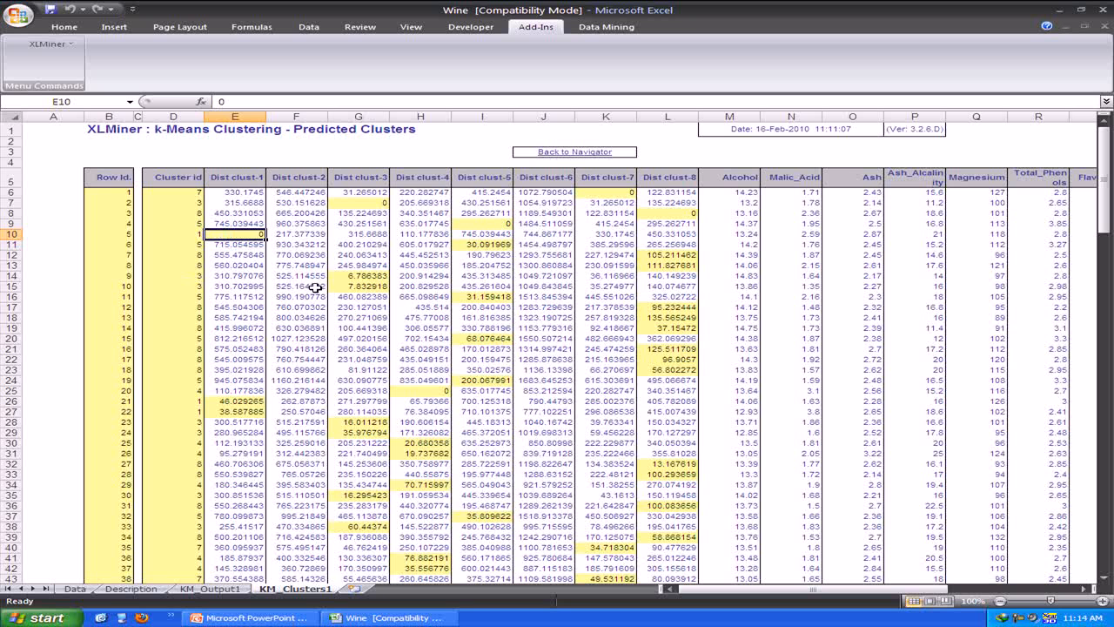
left_click(348, 277)
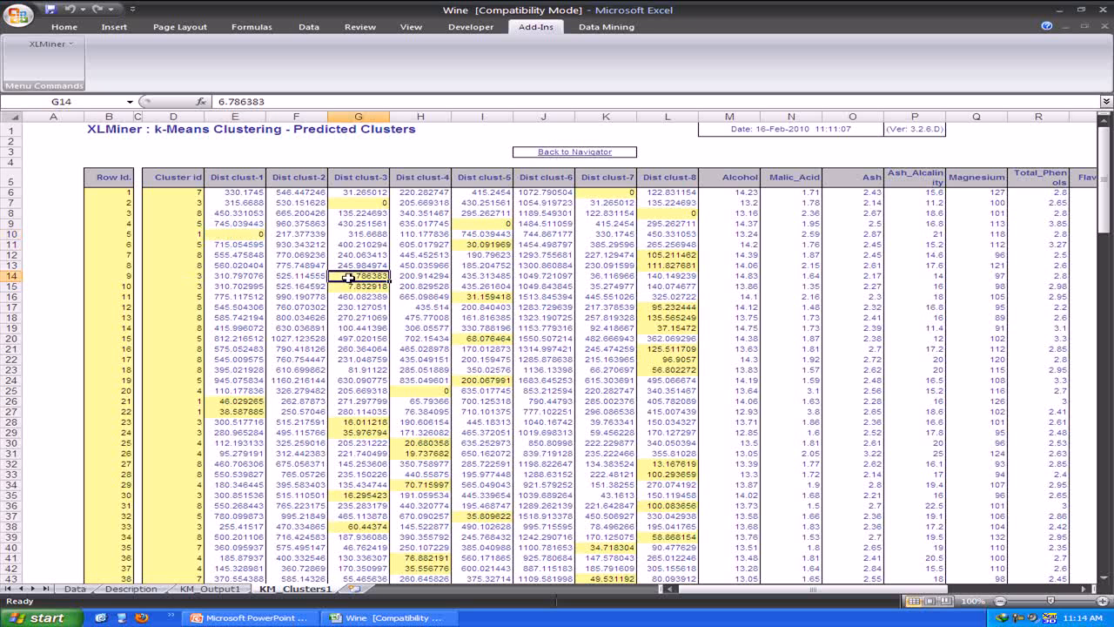
scroll(348, 277, "down", 4)
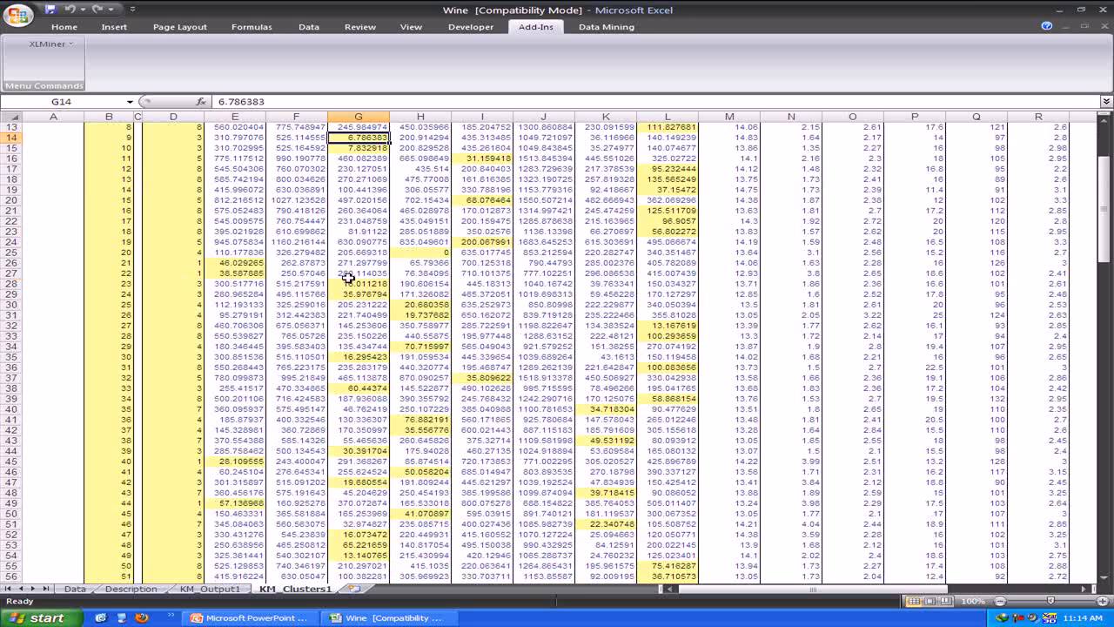
scroll(348, 276, "up", 4)
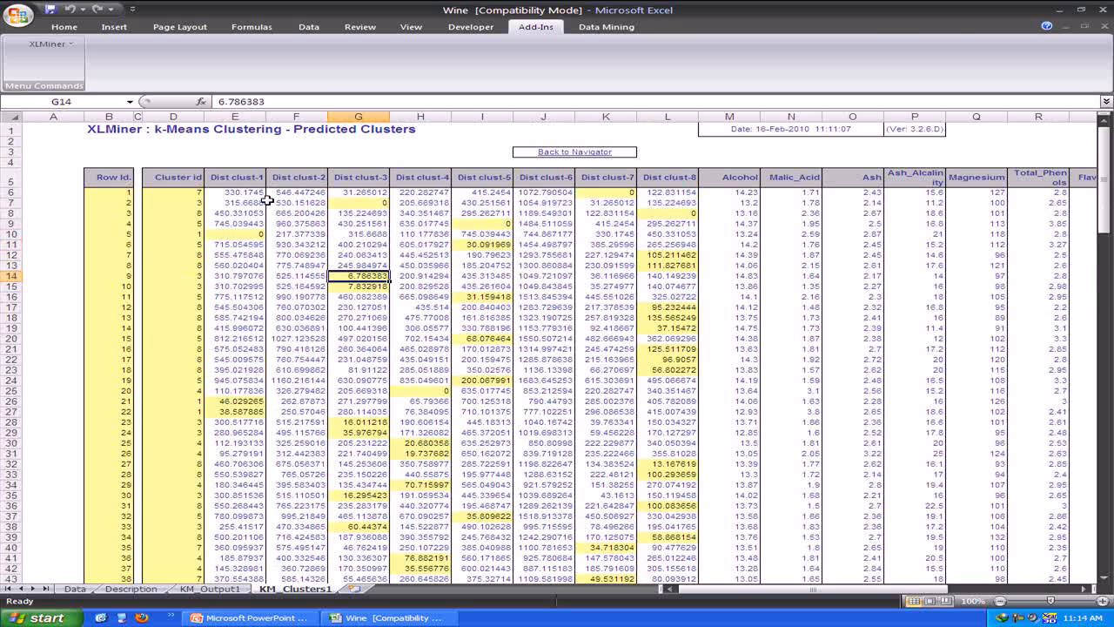
left_click(552, 153)
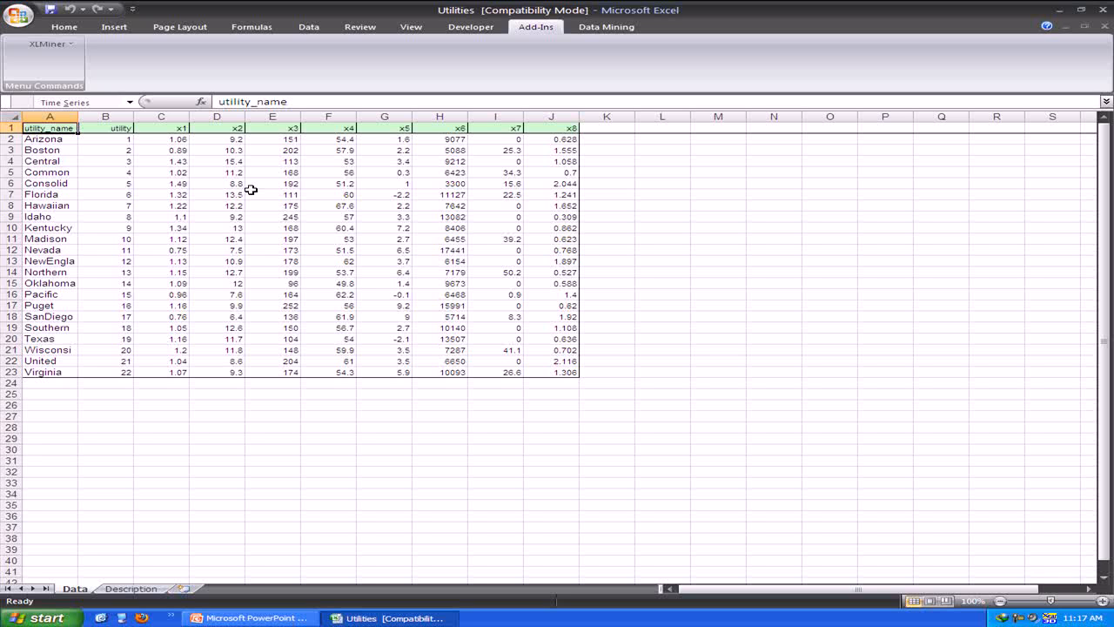
- Start a Hierarchical Clustering on the Utilities data with utility and x1 through x8 as selected variables, leaving out utility_name
left_click(47, 43)
mouse_move(112, 165)
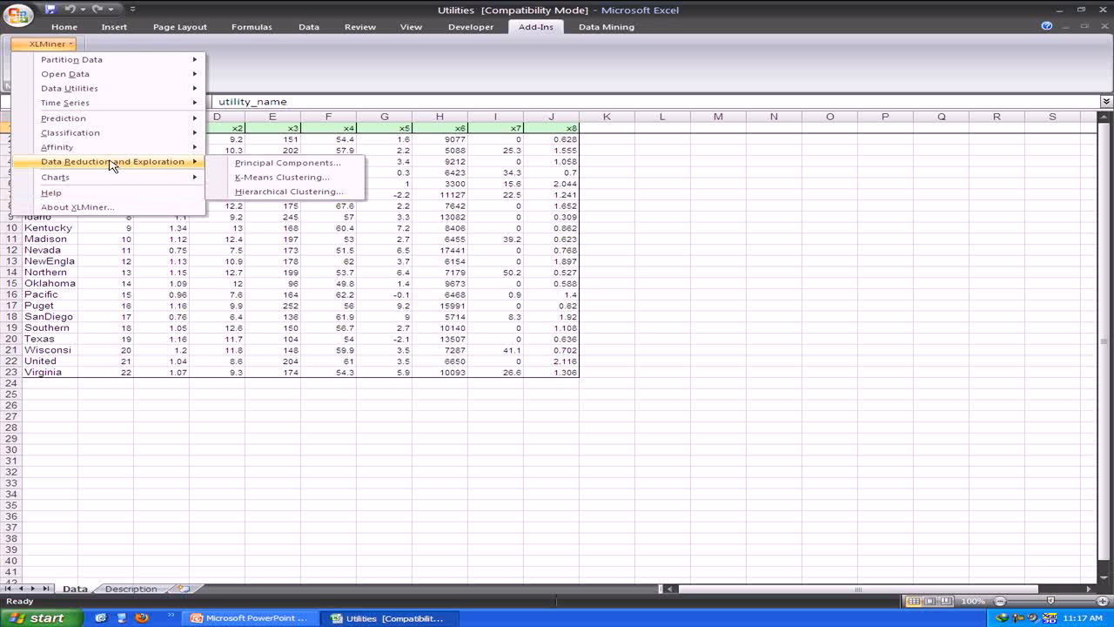
left_click(258, 193)
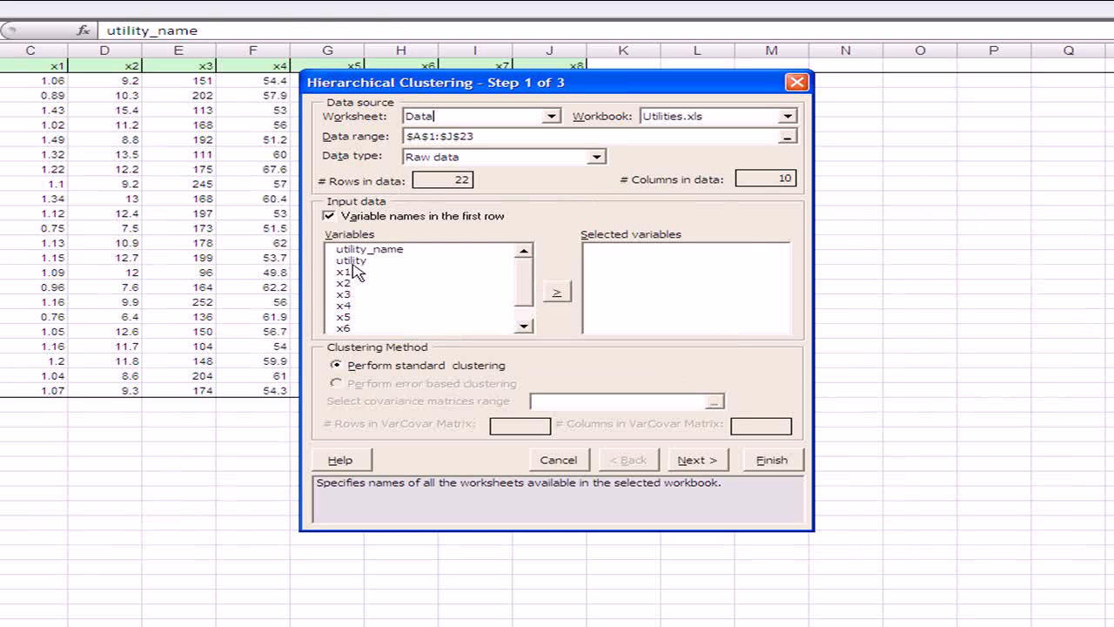
left_click_drag(353, 257, 361, 409)
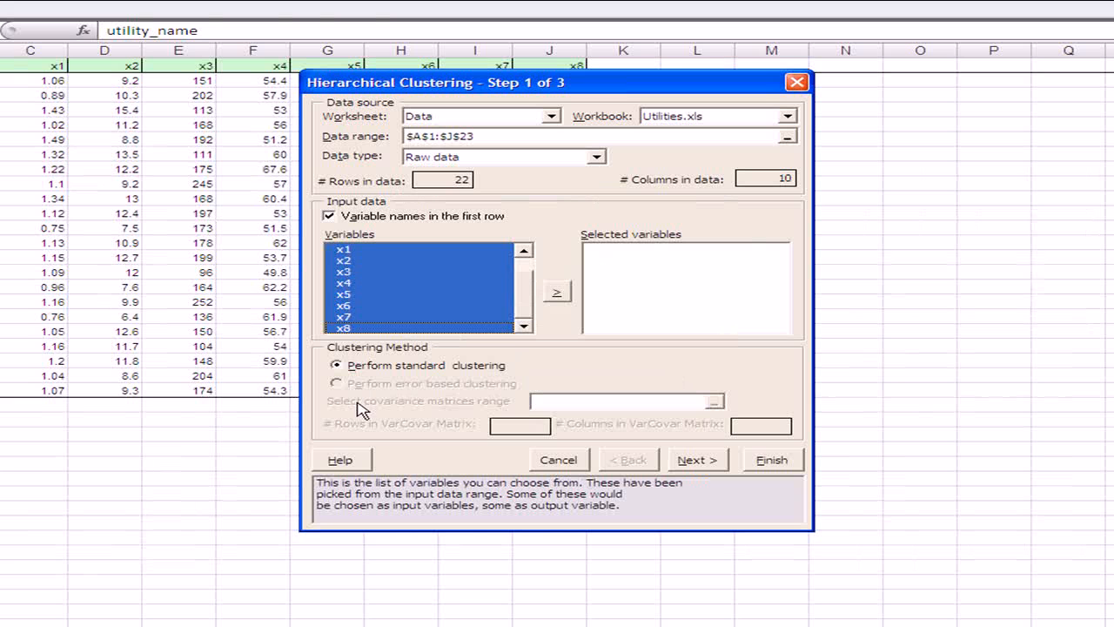
left_click(557, 294)
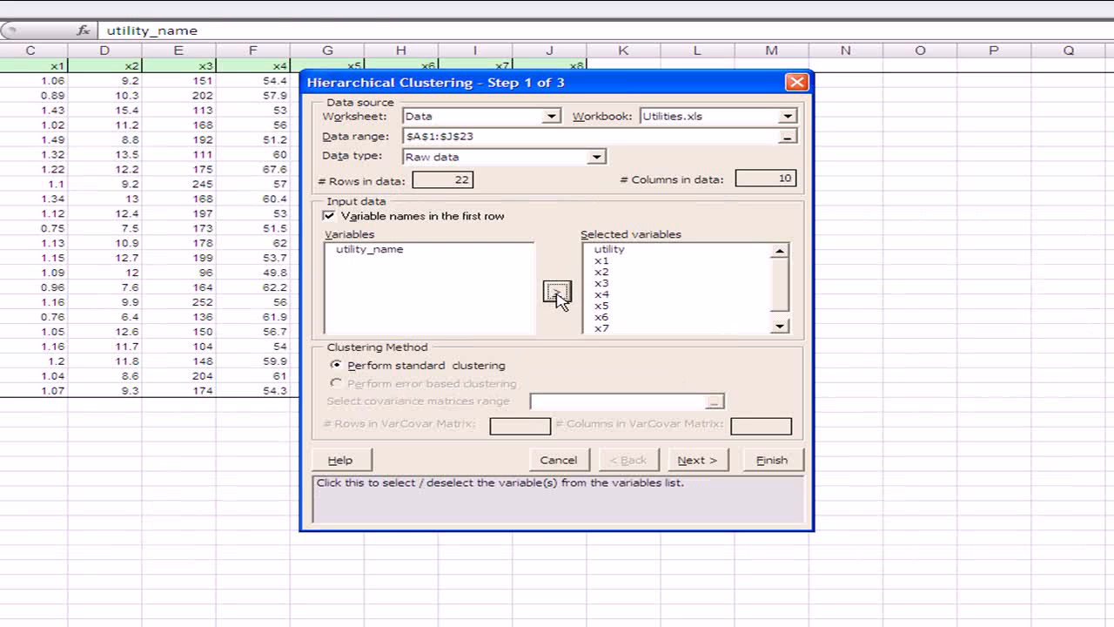
- Normalize the input data, keeping Euclidean distance and single linkage, and proceed to the clustering output options
left_click(687, 456)
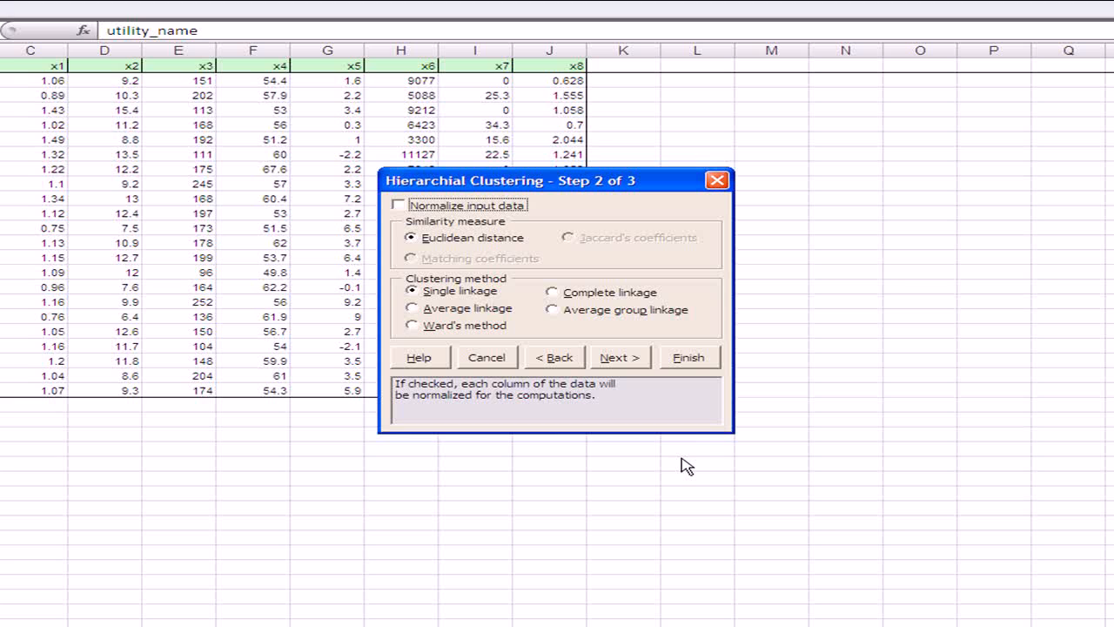
left_click(402, 212)
left_click(615, 358)
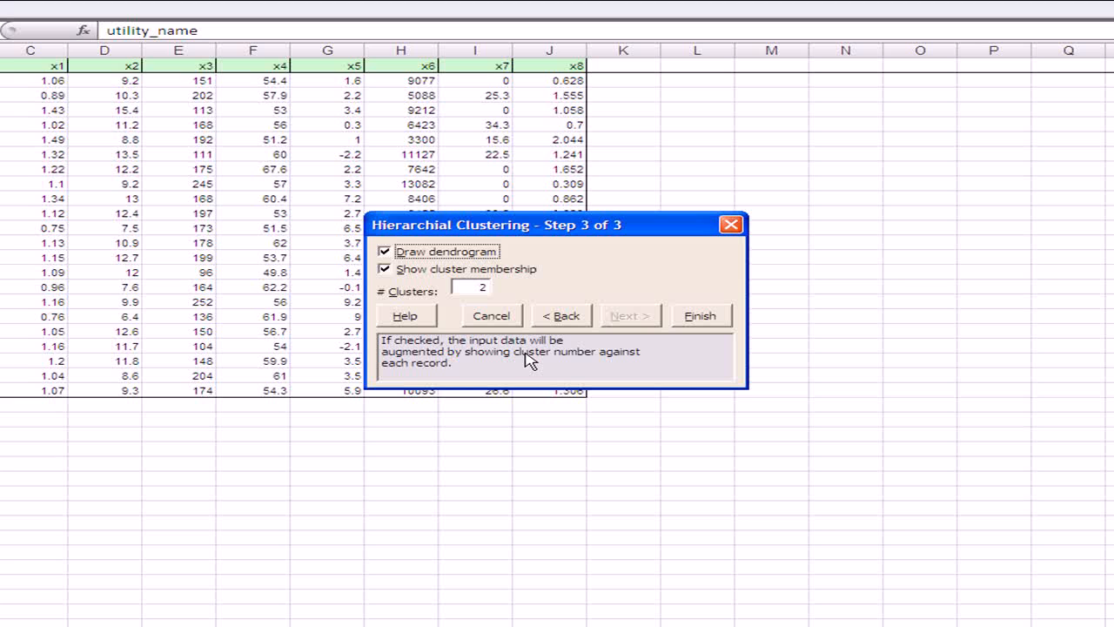
- Set the number of clusters to 4, keeping the dendrogram and cluster membership, and run the hierarchical clustering
left_click(464, 291)
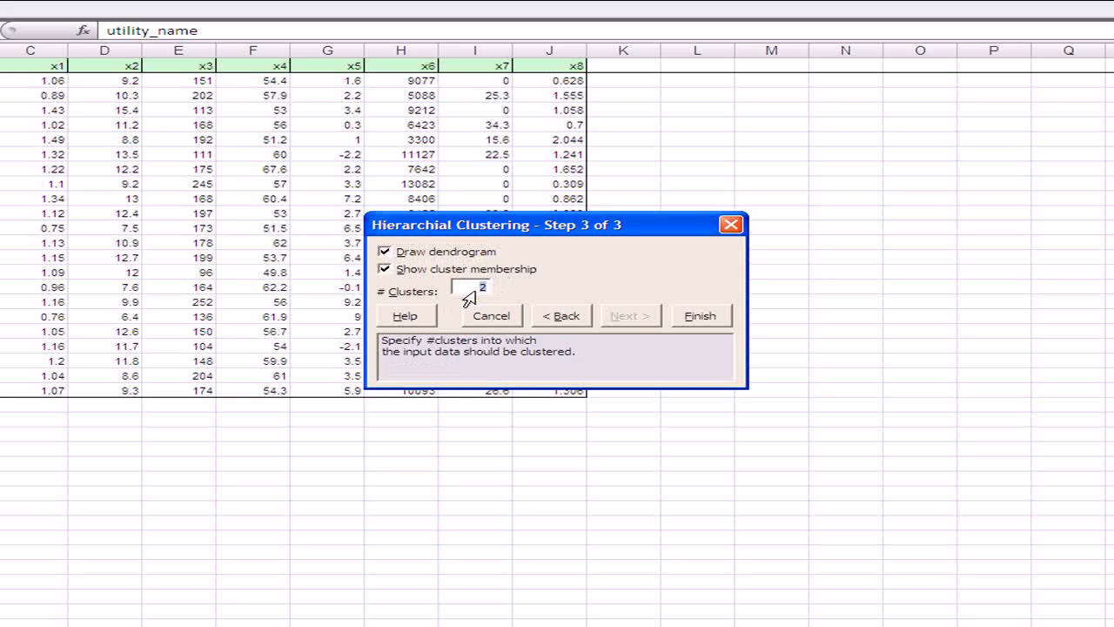
type("4")
left_click(678, 322)
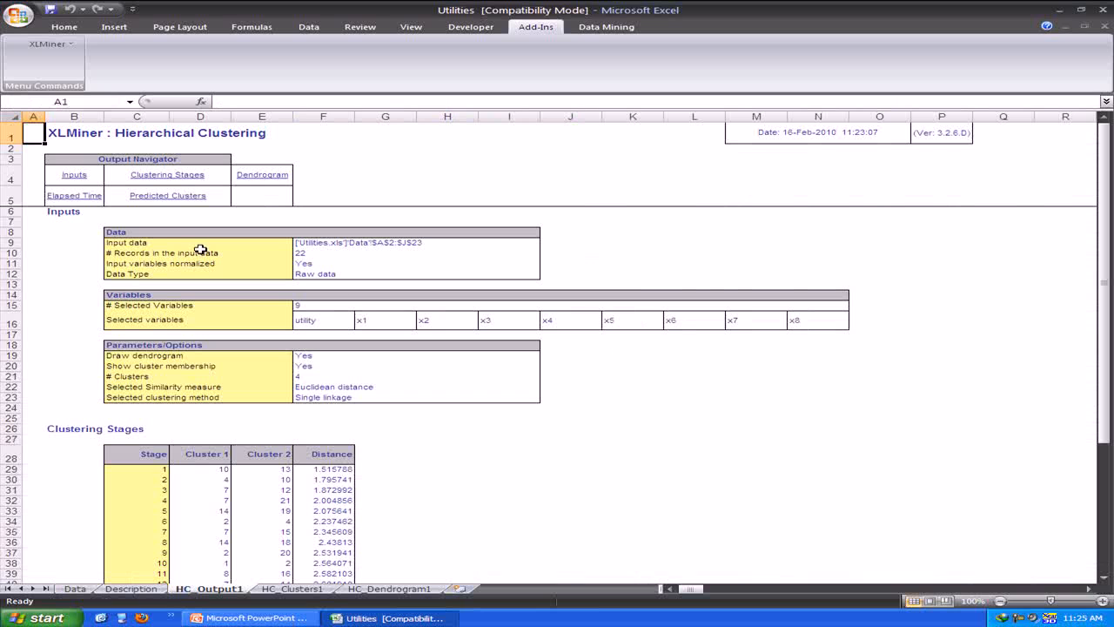
- Highlight the Inputs section of the hierarchical clustering output, and go to the Clustering Stages table
left_click_drag(35, 212, 480, 416)
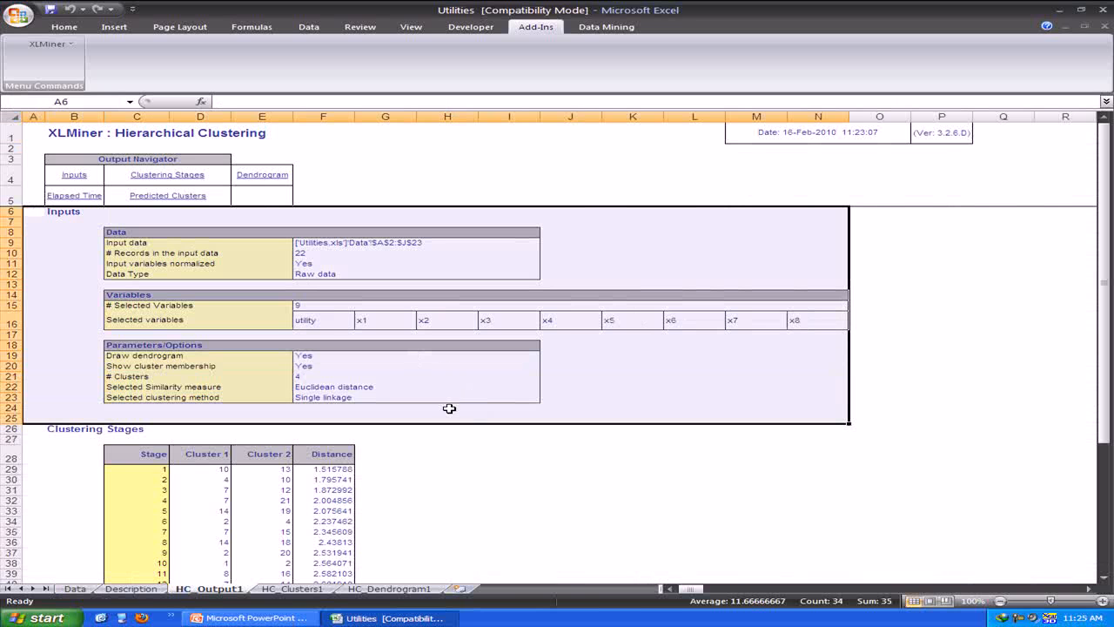
left_click(509, 452)
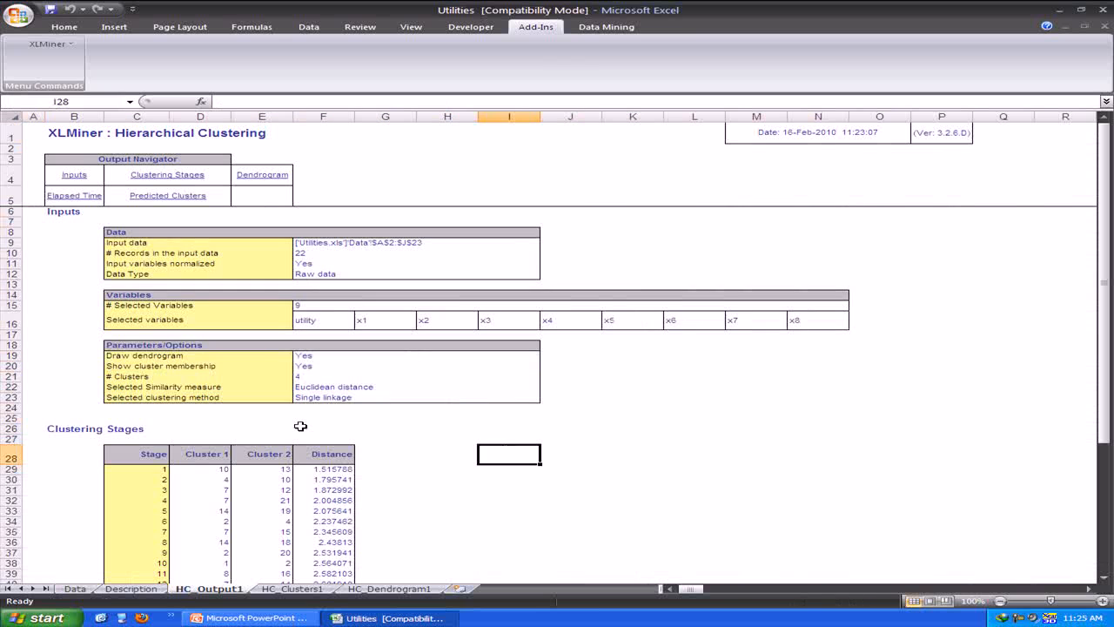
left_click(166, 178)
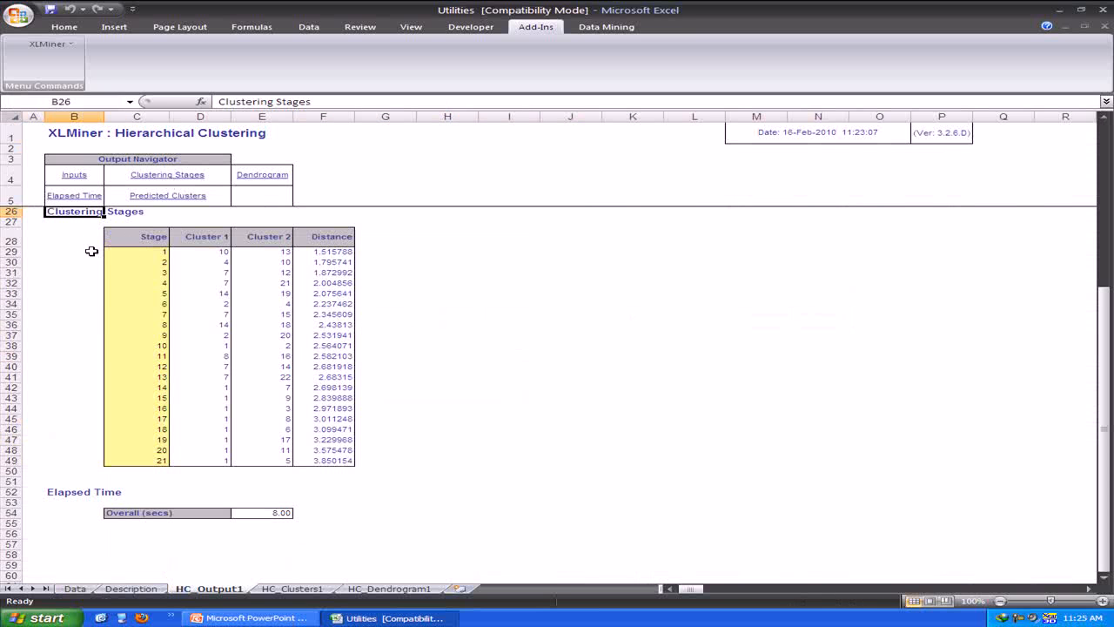
- Examine the Clustering Stages table, highlighting the stage numbers and the pair of clusters merged in stage 1
left_click(48, 386)
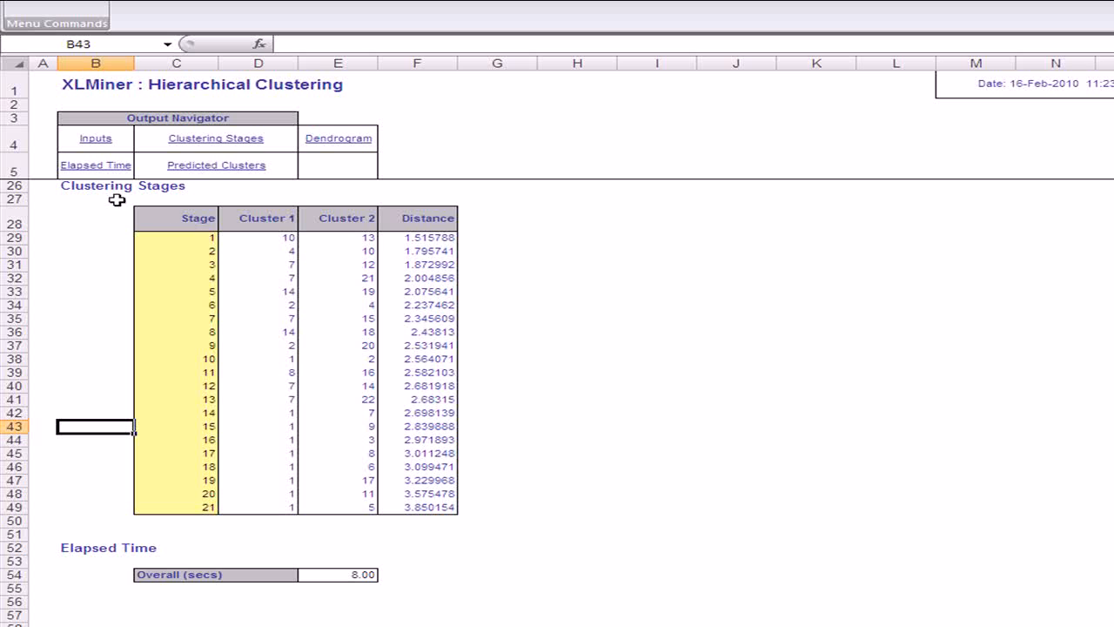
left_click(168, 215)
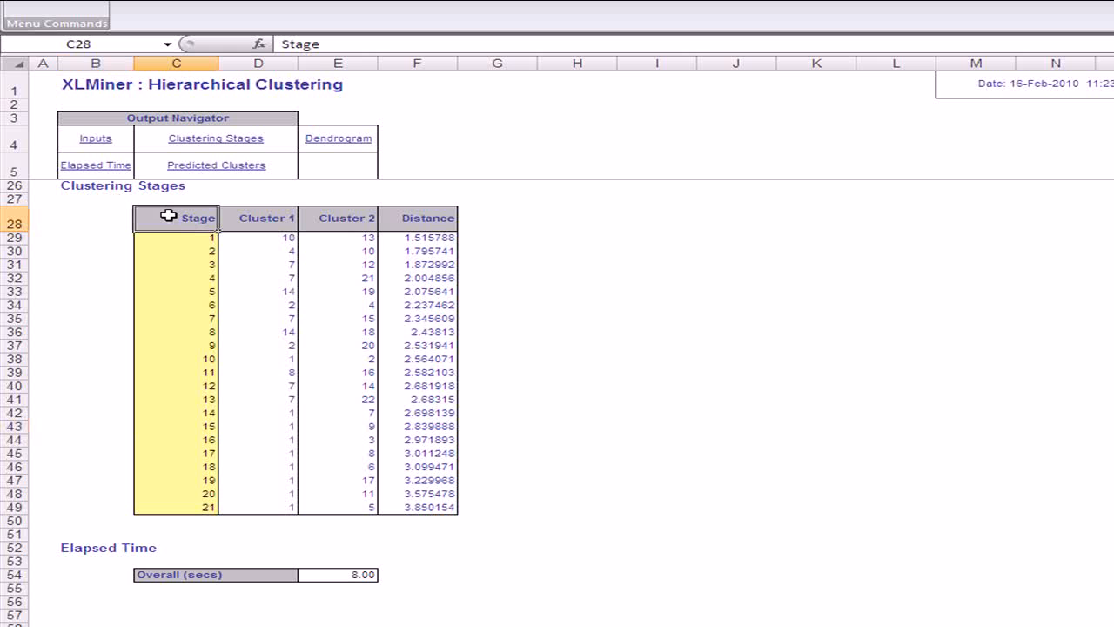
left_click_drag(183, 237, 209, 501)
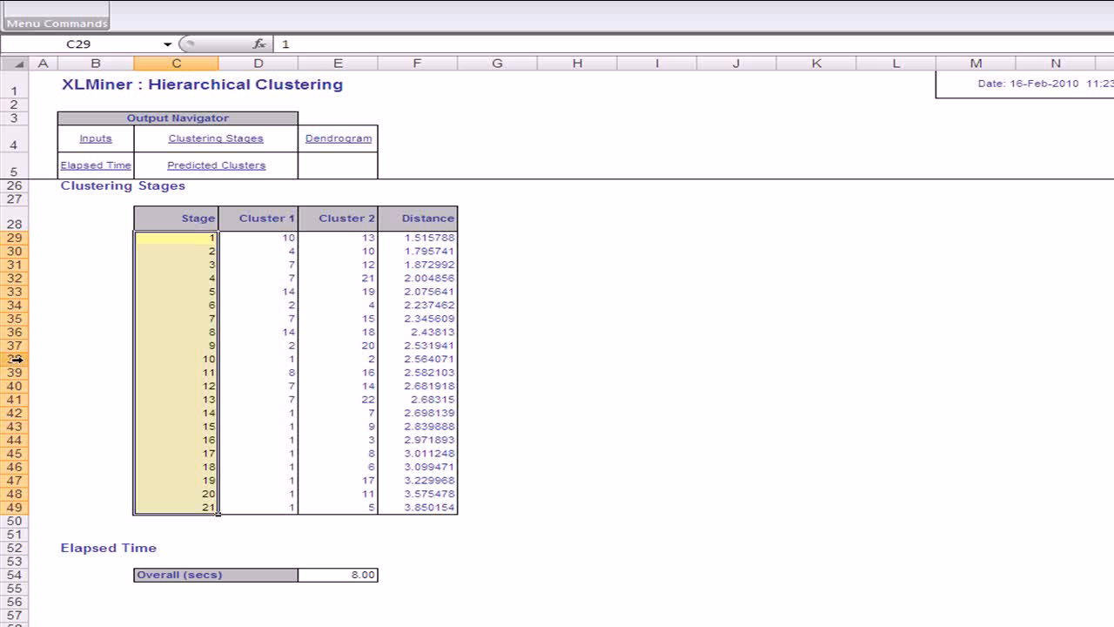
left_click(77, 353)
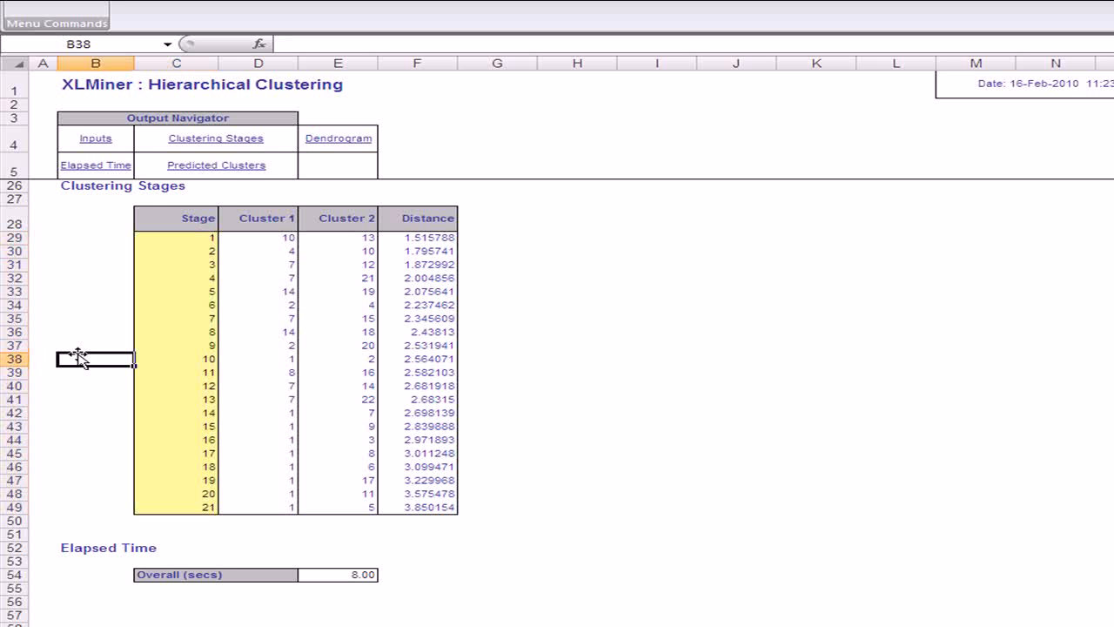
left_click(147, 241)
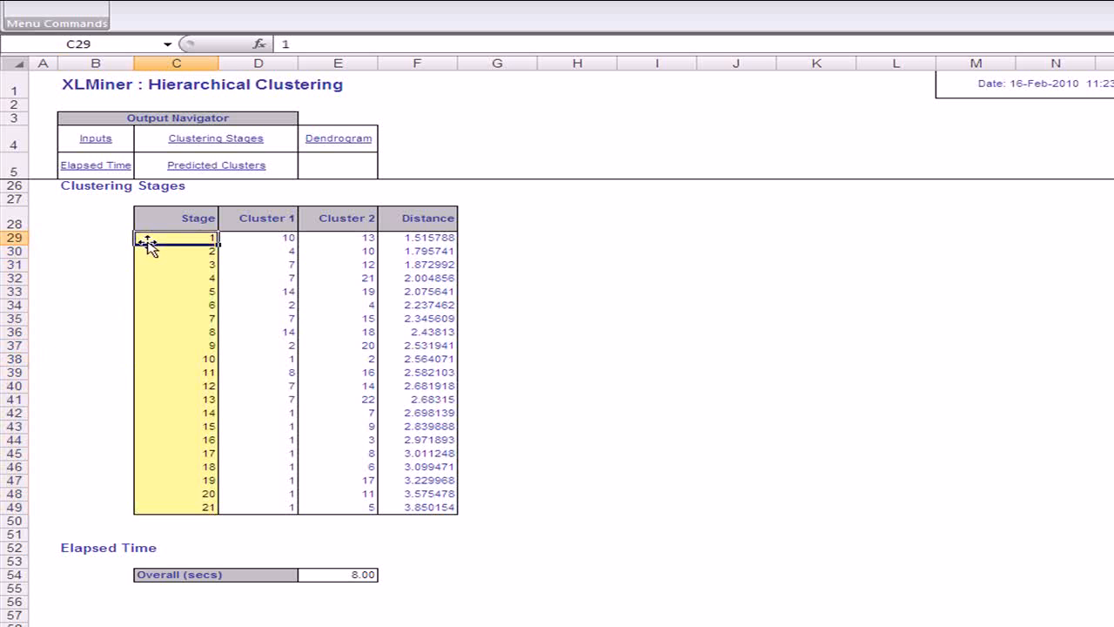
left_click_drag(242, 236, 360, 238)
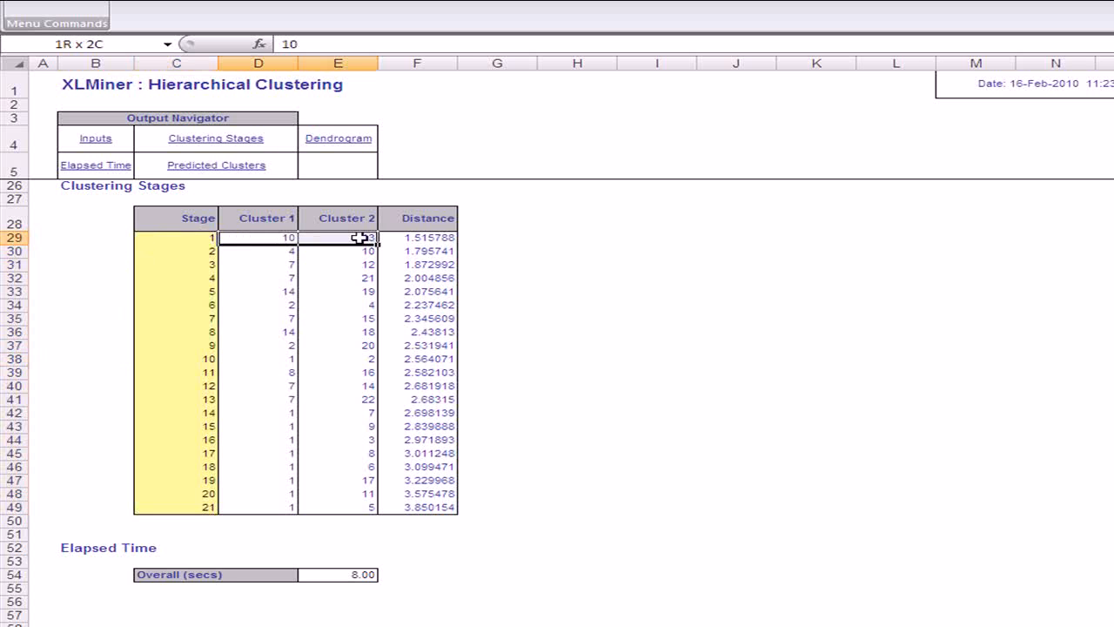
left_click_drag(359, 237, 359, 237)
left_click(98, 271)
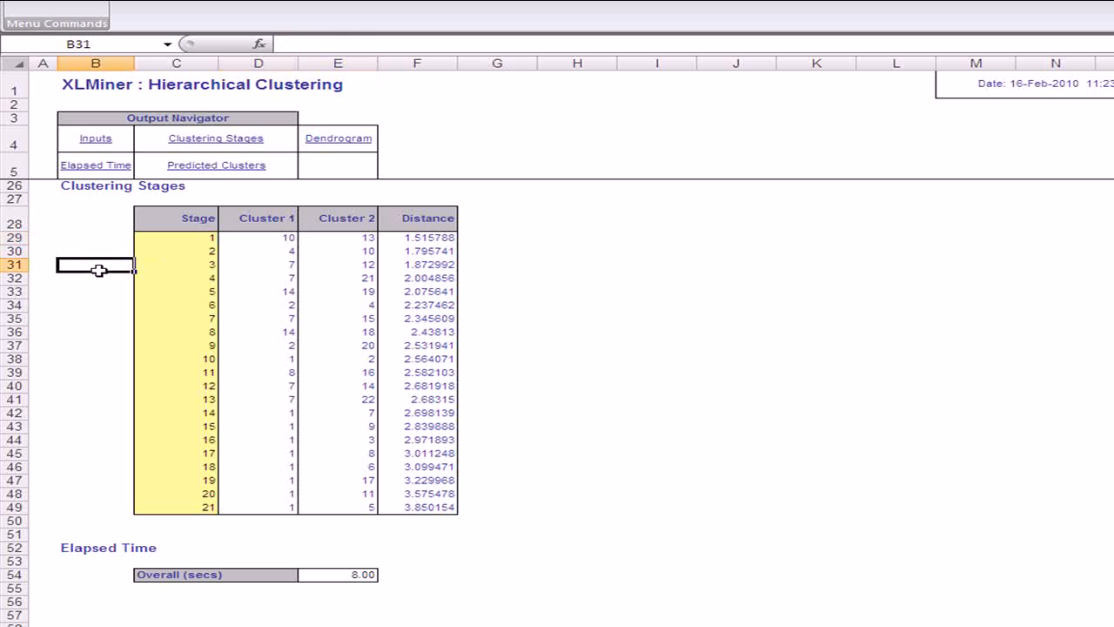
- Open the Predicted Clusters output and examine the Cluster Id assignments, including rows 1 to 4, 11 and 17
left_click(244, 165)
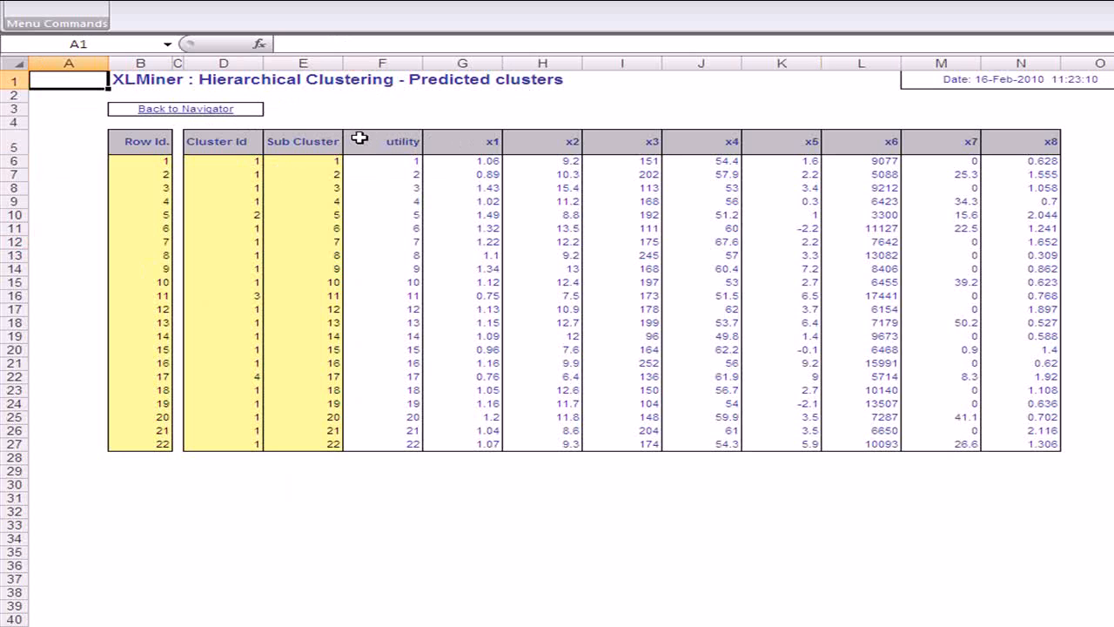
left_click_drag(359, 138, 335, 419)
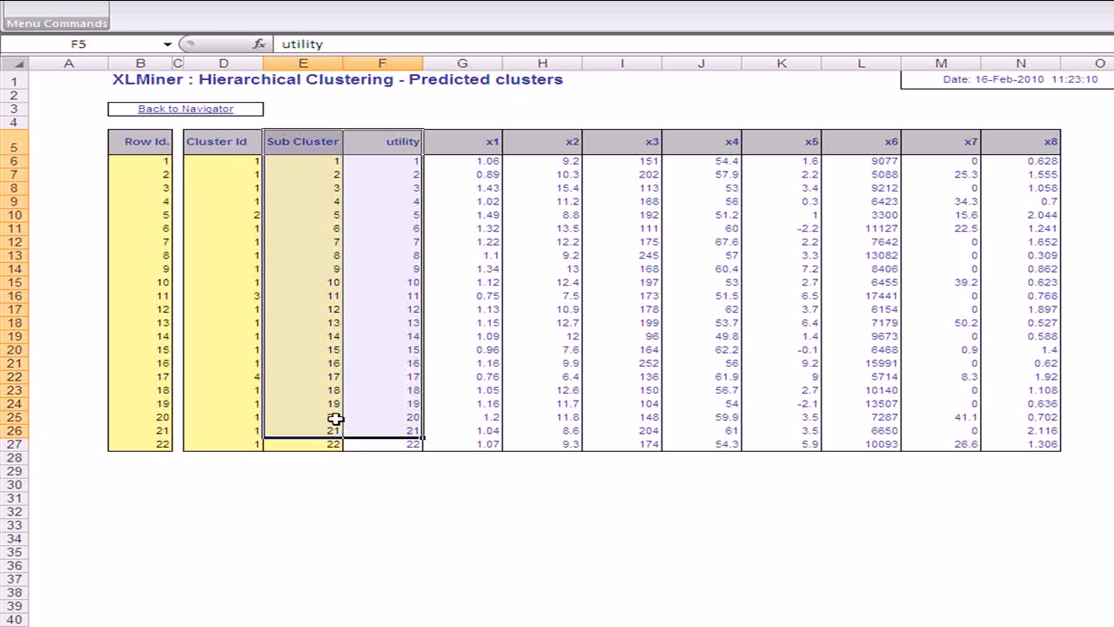
left_click(236, 160)
left_click_drag(236, 166, 243, 198)
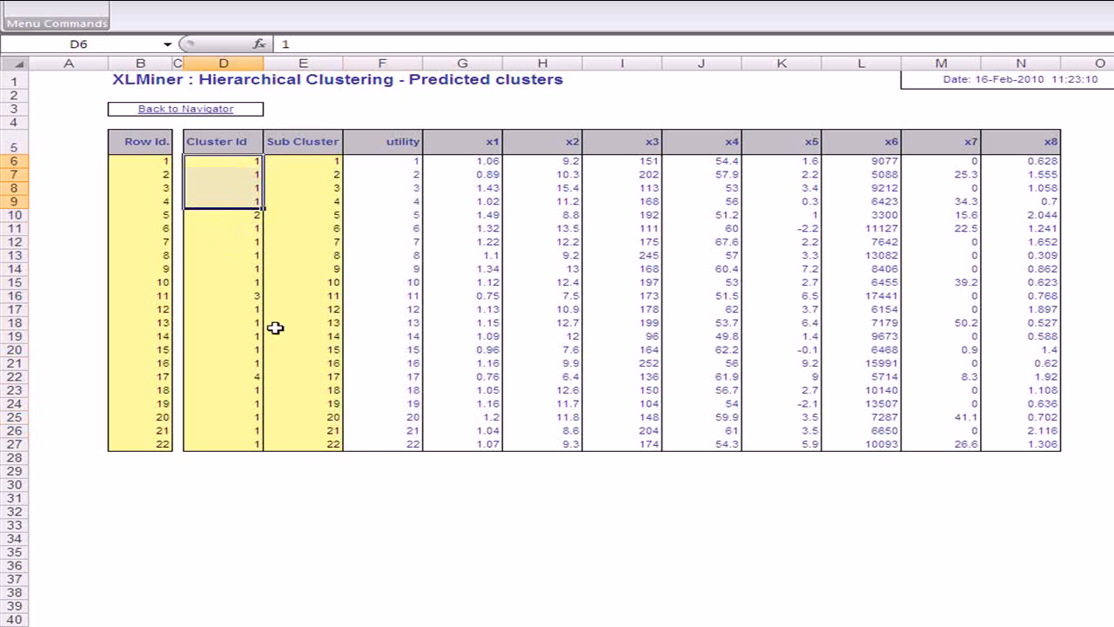
left_click(241, 296)
left_click(251, 376)
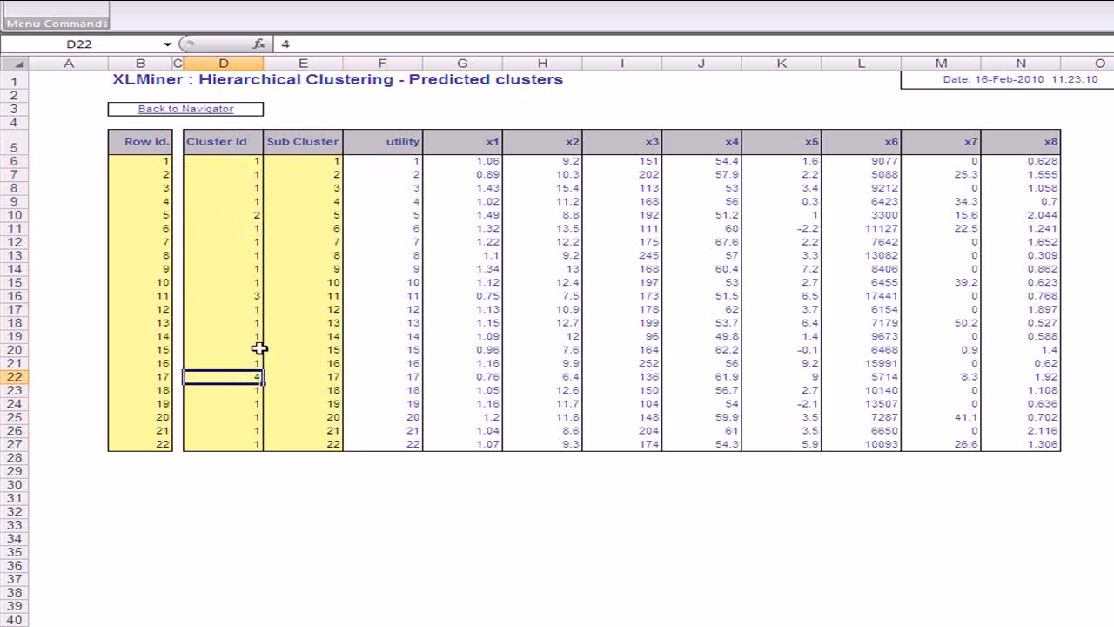
- Return to the hierarchical clustering Output Navigator and open the dendrogram
left_click(202, 111)
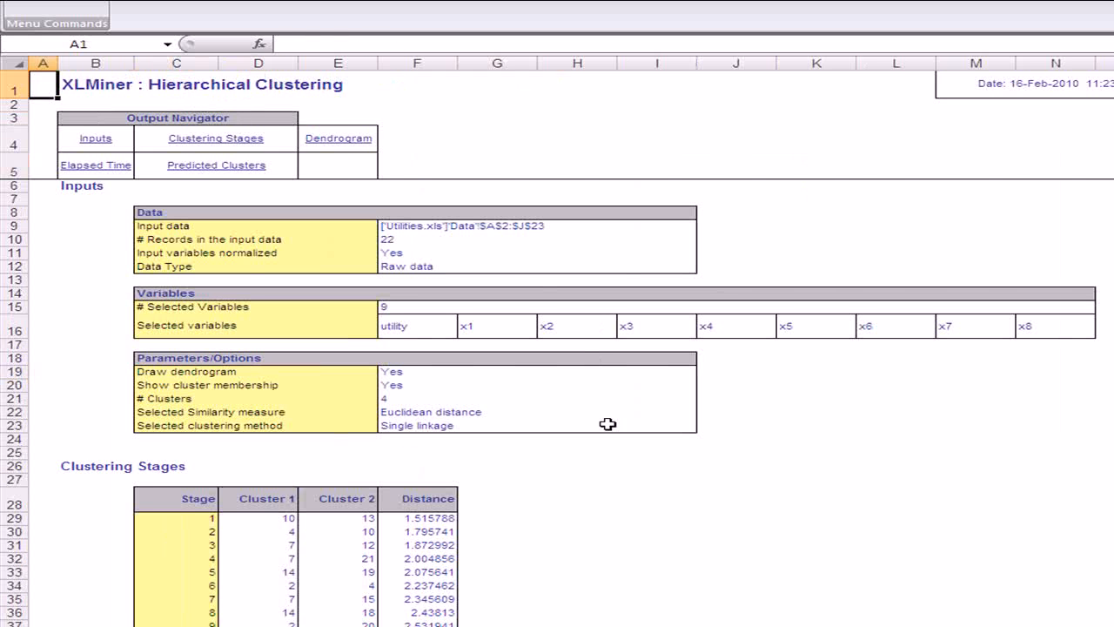
left_click(343, 139)
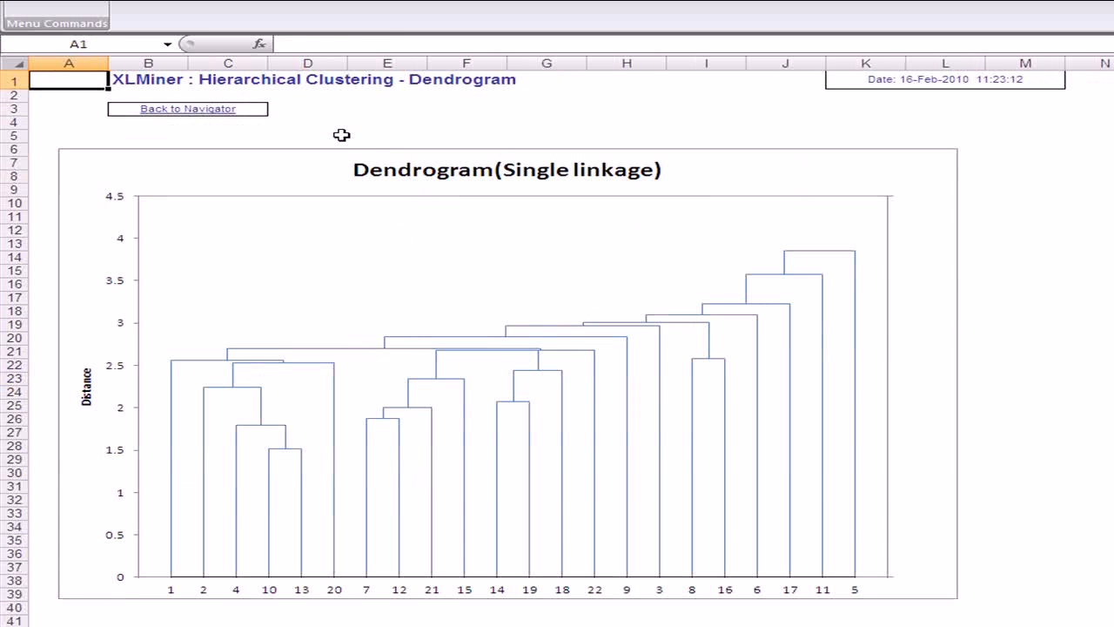